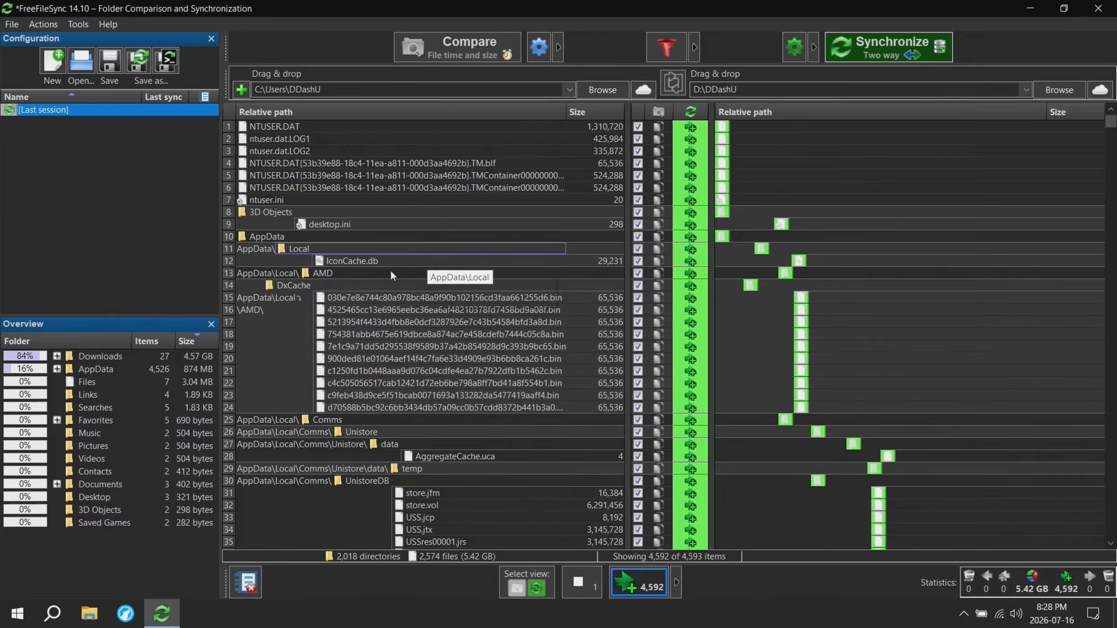
- Review the compared files and the filter's include and exclude rules, keeping the rules as they are
scroll(534, 250, "down", 7)
scroll(535, 252, "down", 20)
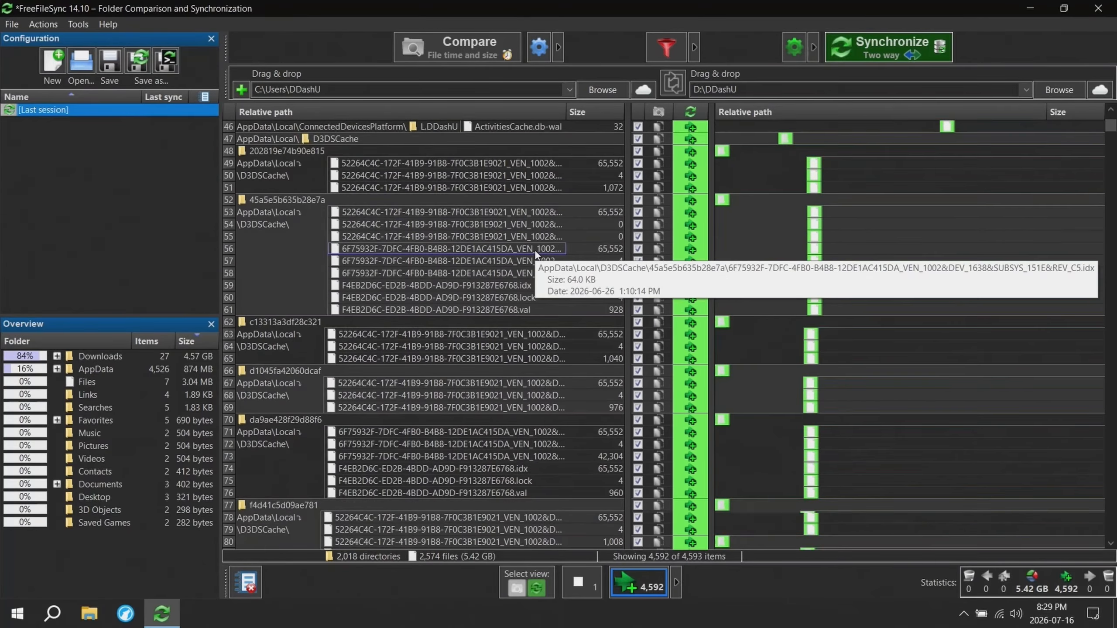
scroll(447, 281, "down", 10)
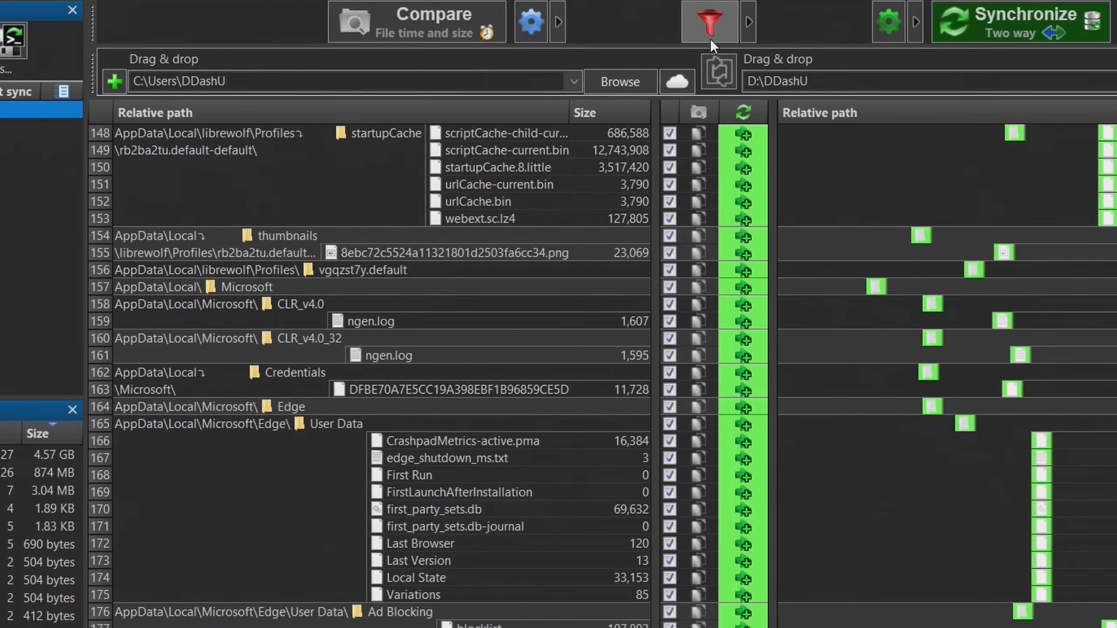
left_click(710, 39)
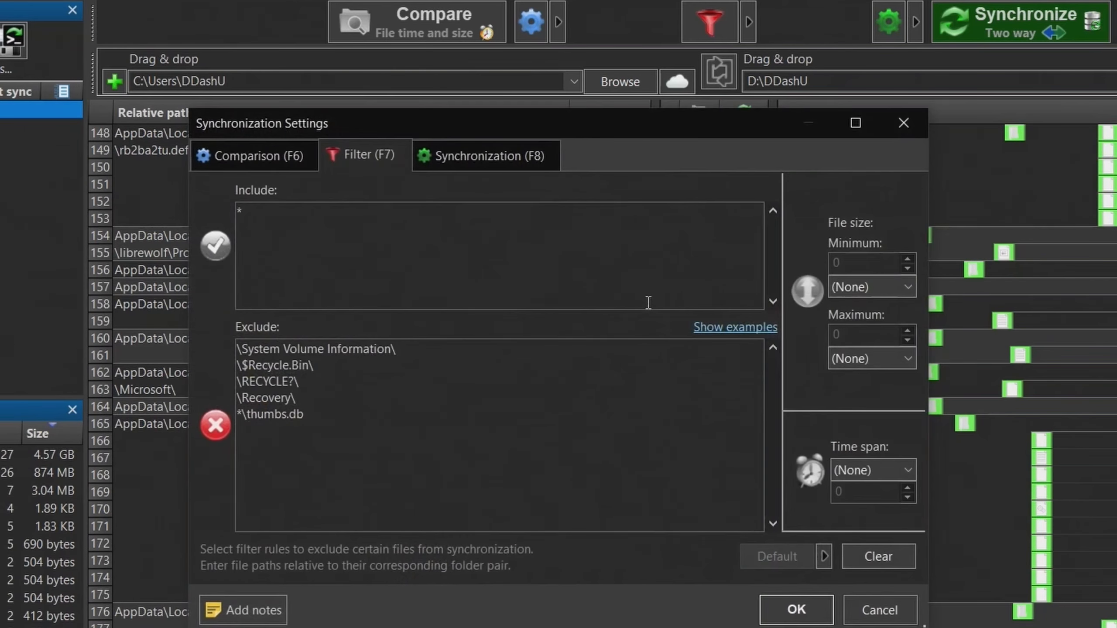
key("ctrl+a")
left_click(291, 261)
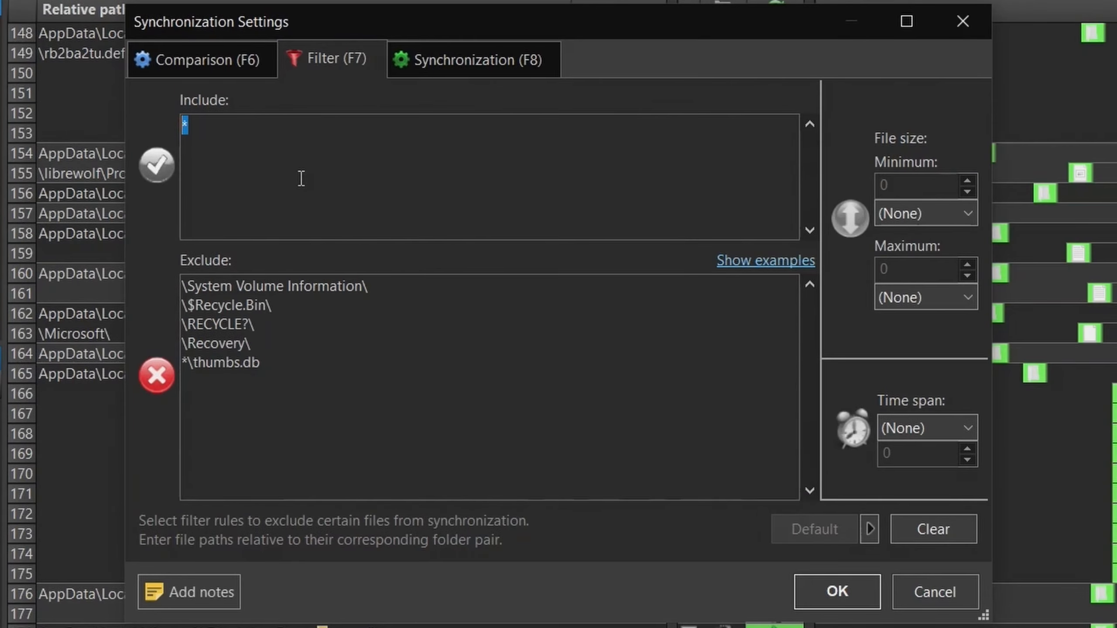
left_click(292, 307)
key("ctrl+a")
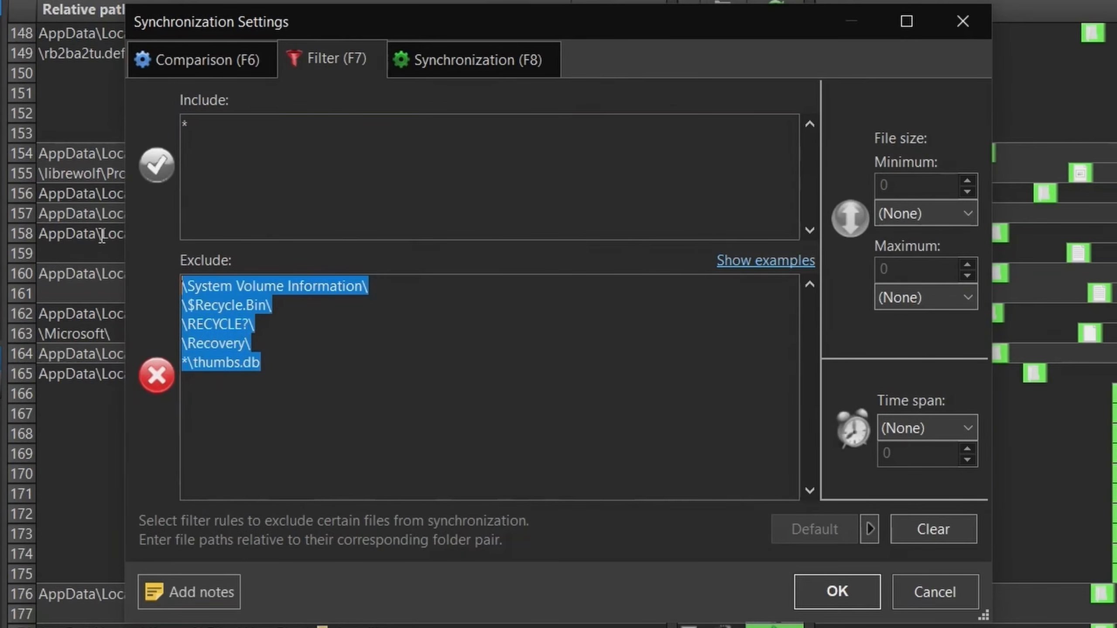
left_click_drag(293, 390, 136, 232)
left_click(402, 371)
left_click_drag(359, 390, 145, 246)
left_click(299, 400)
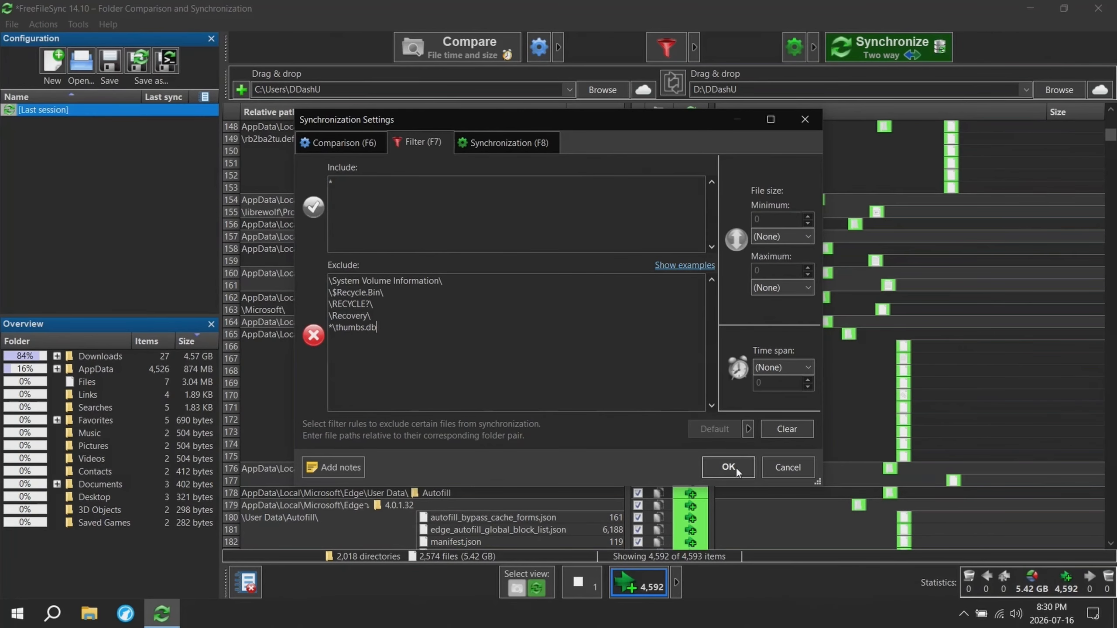
left_click(840, 592)
- Examine how the Two way, Mirror, Update and Custom synchronization variants differ in the synchronization settings
left_click(794, 46)
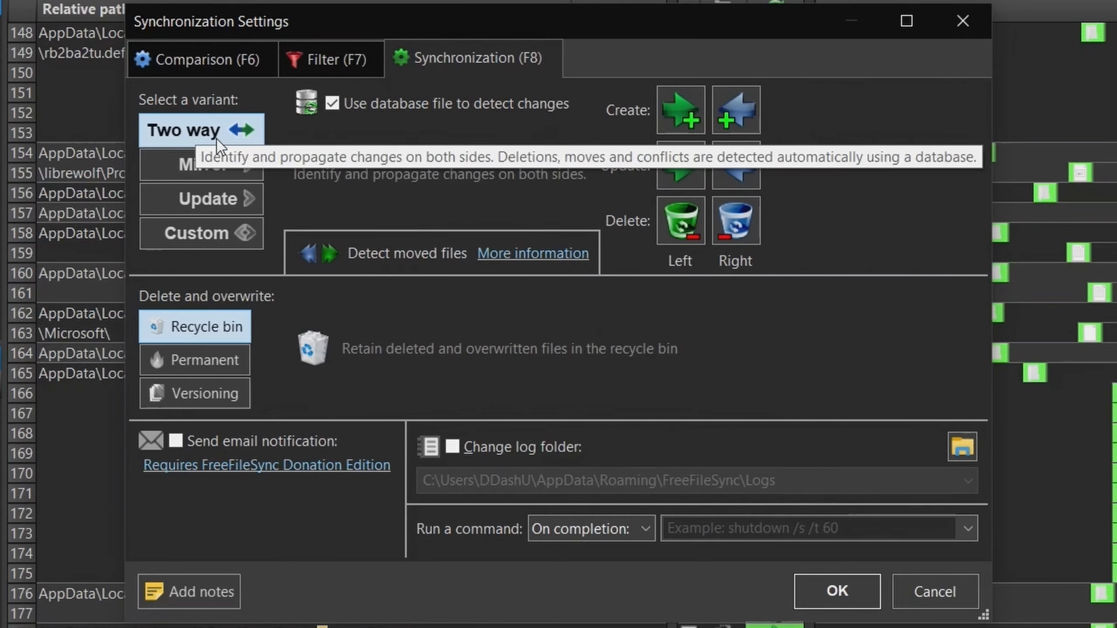
left_click(198, 233)
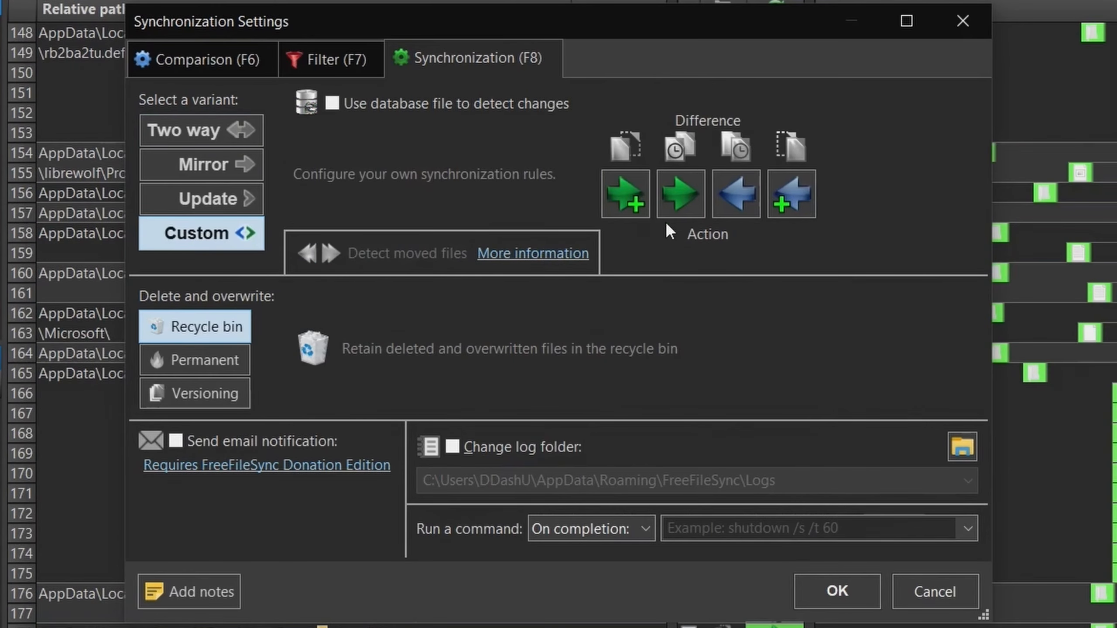
left_click(230, 131)
left_click(232, 194)
left_click(228, 137)
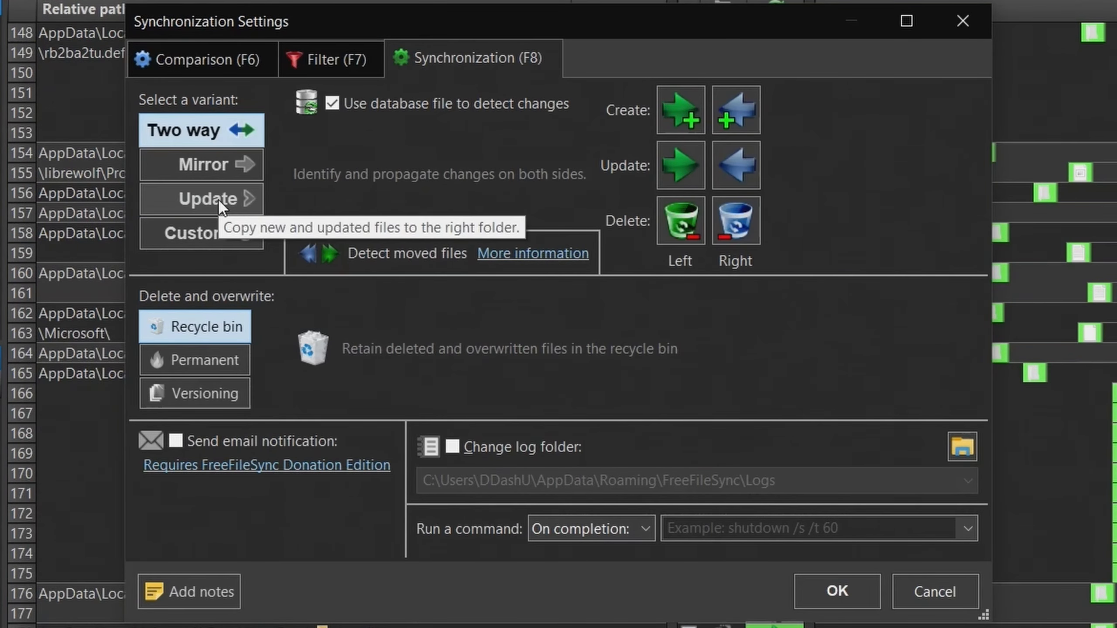
left_click(220, 201)
left_click(233, 138)
left_click(236, 201)
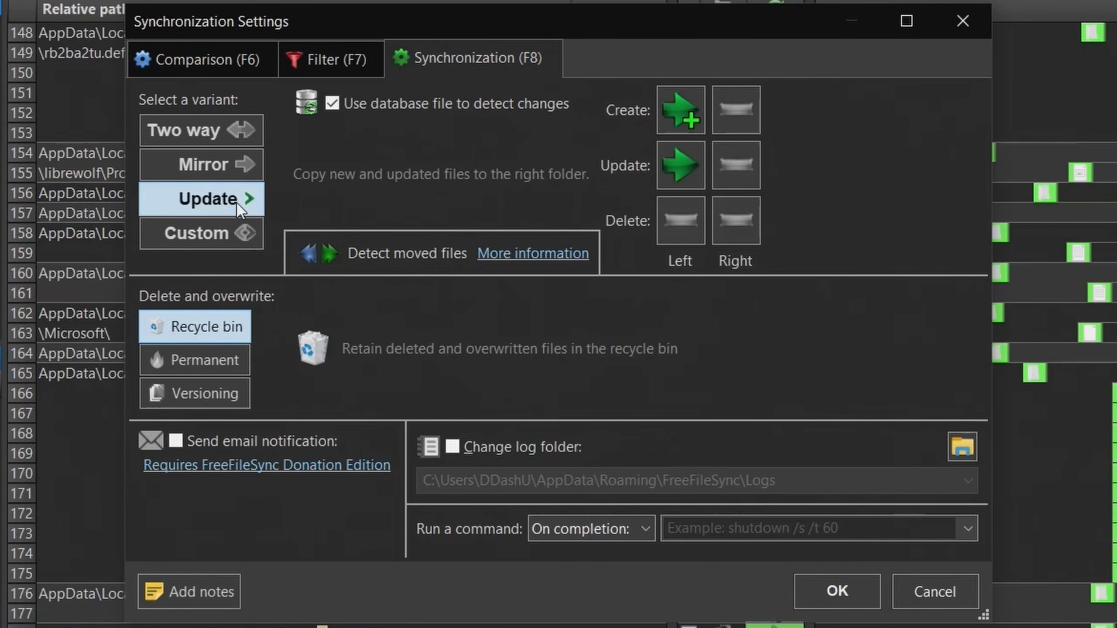
left_click(237, 165)
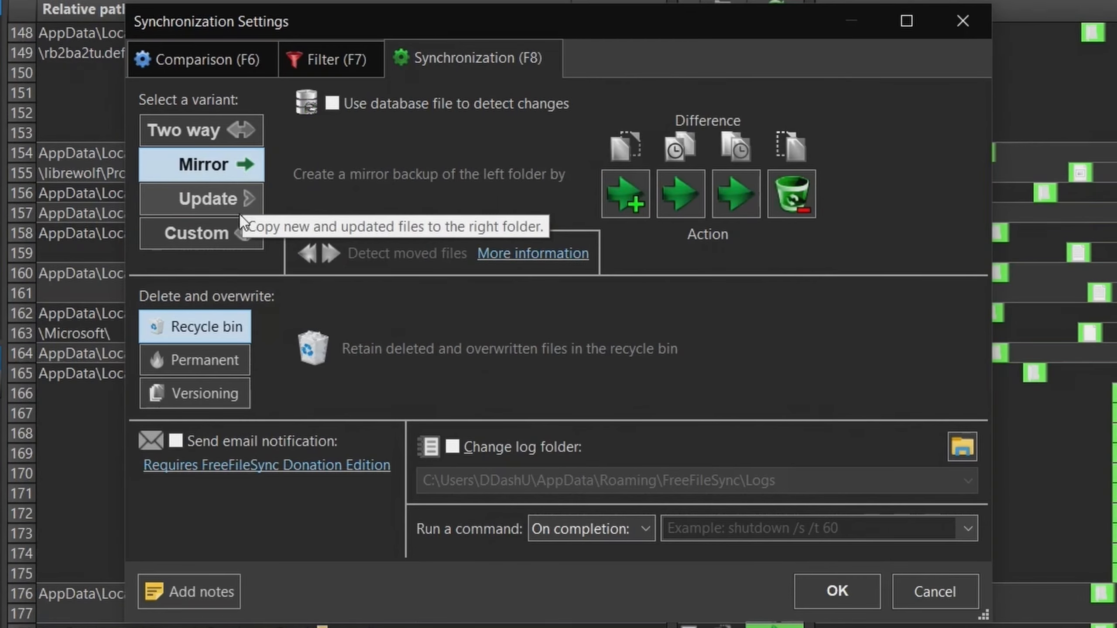
left_click(239, 231)
left_click(246, 169)
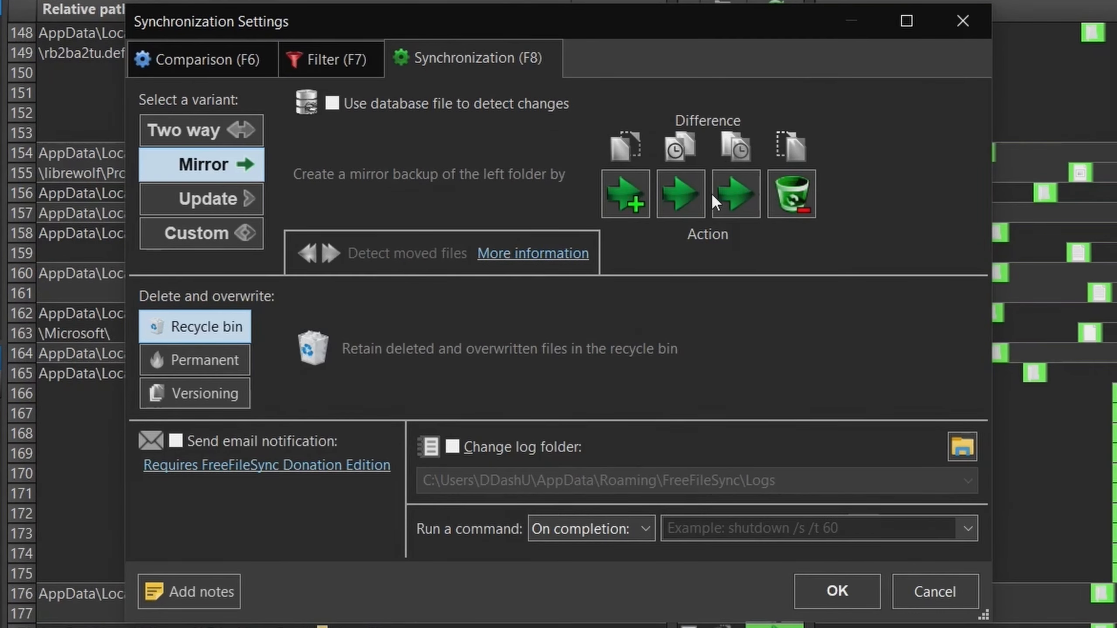
left_click(257, 131)
left_click(258, 160)
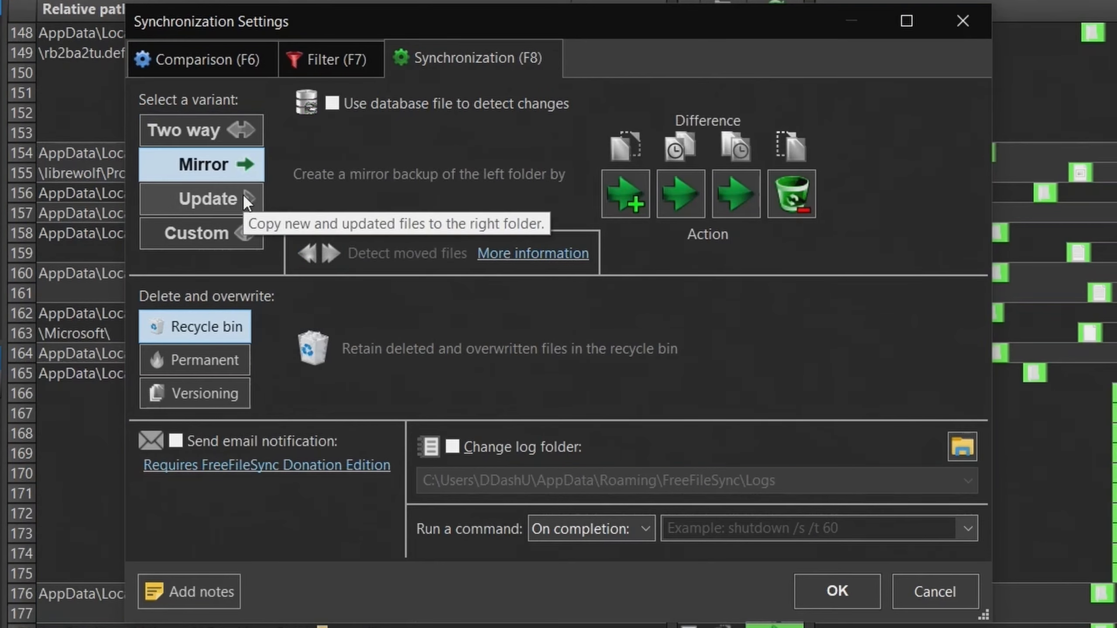
left_click(237, 199)
left_click(196, 232)
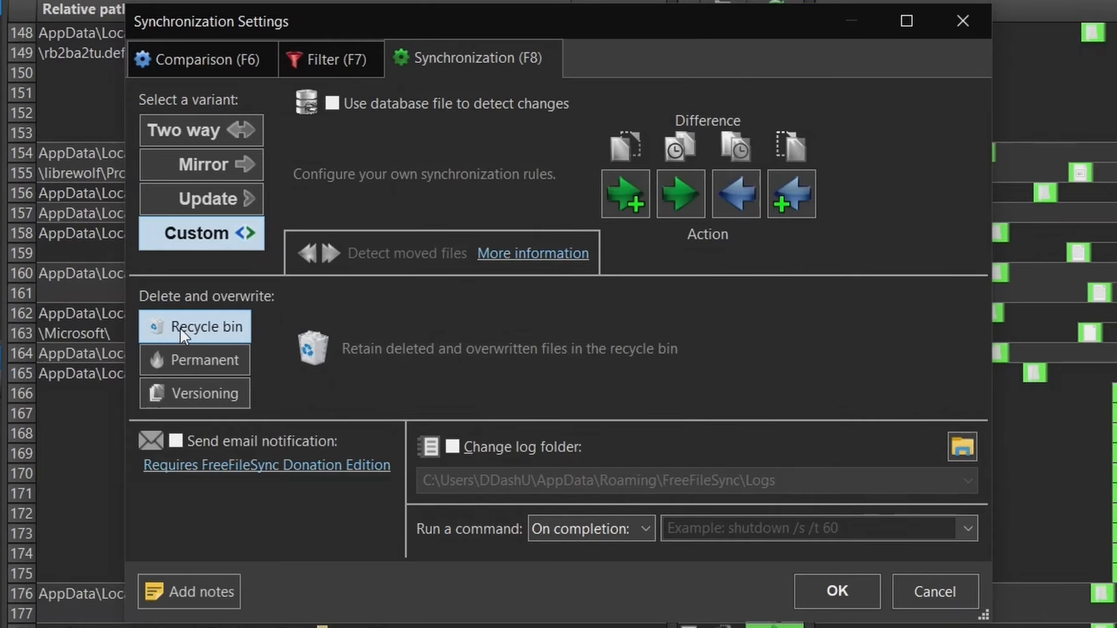
- Examine the Permanent, Versioning and Recycle bin options for deleting and overwriting, and leave the settings without saving
left_click(189, 360)
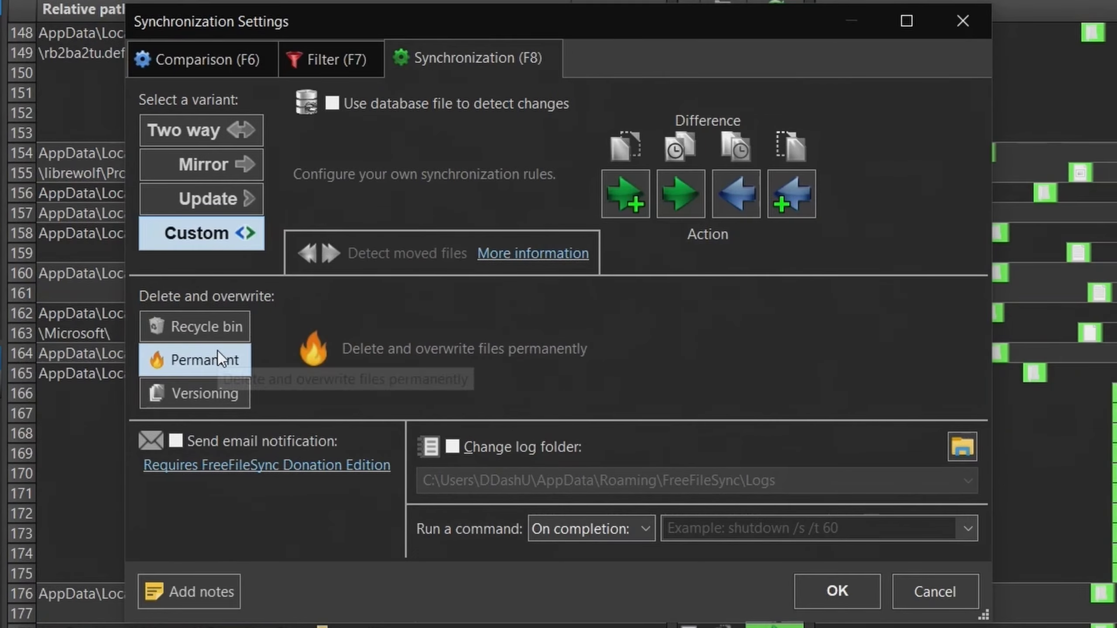
left_click(228, 394)
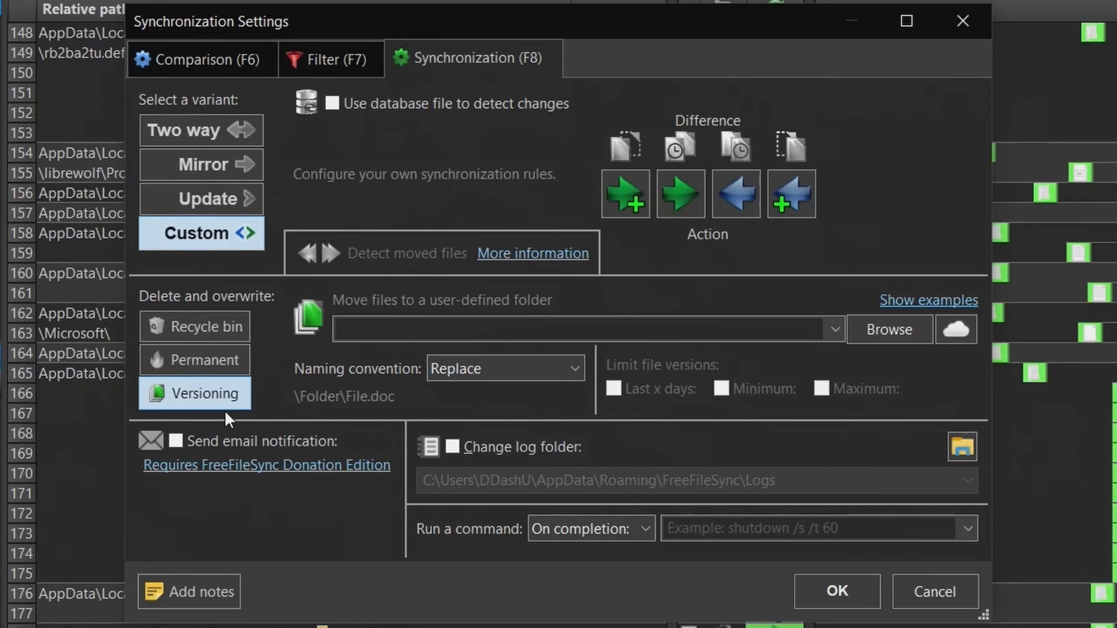
left_click(195, 326)
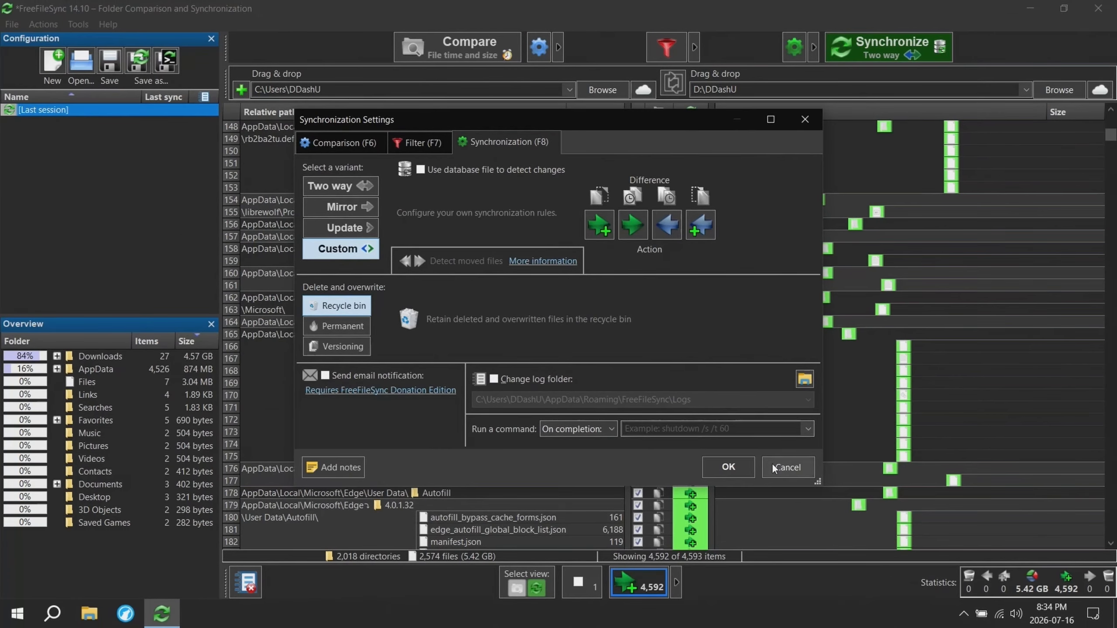
left_click(774, 469)
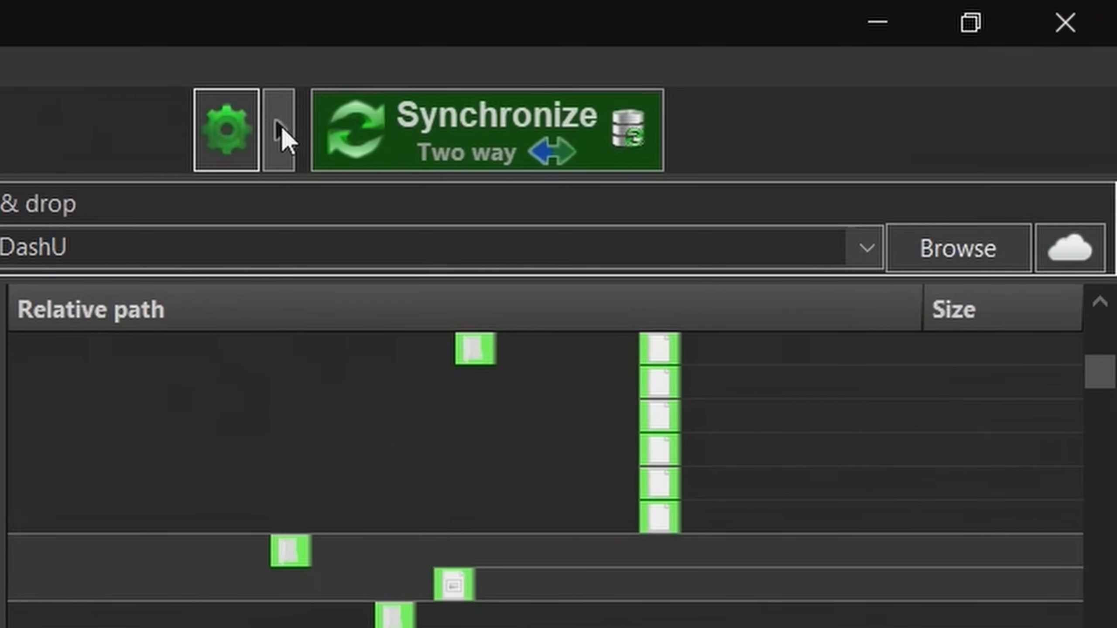
- Set the synchronization variant to Mirror
left_click(801, 48)
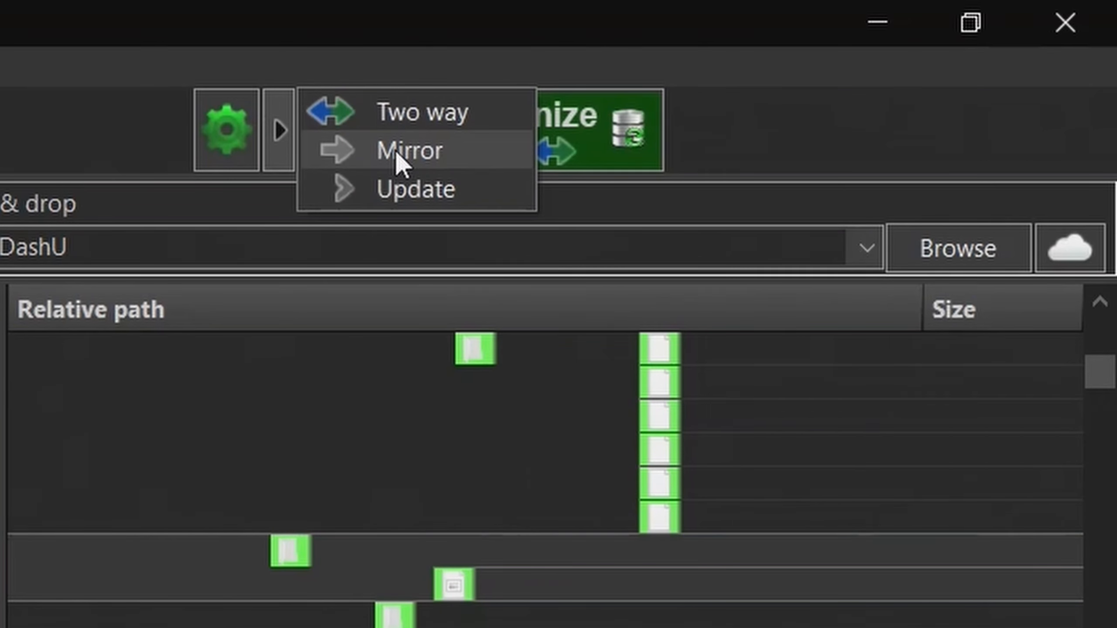
left_click(395, 162)
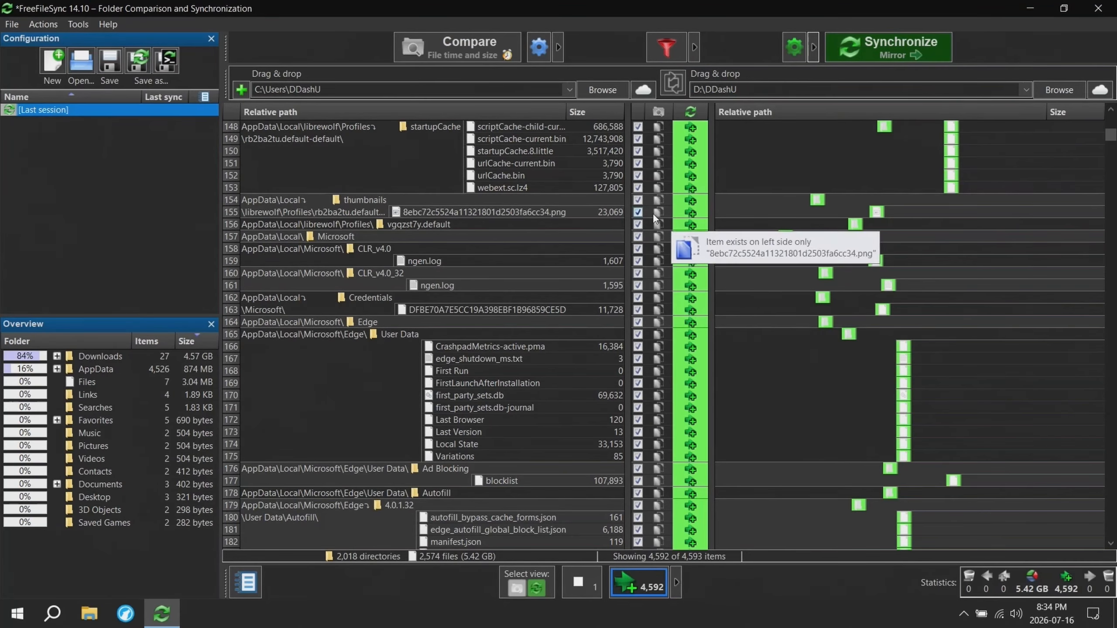
left_click(814, 45)
left_click(830, 72)
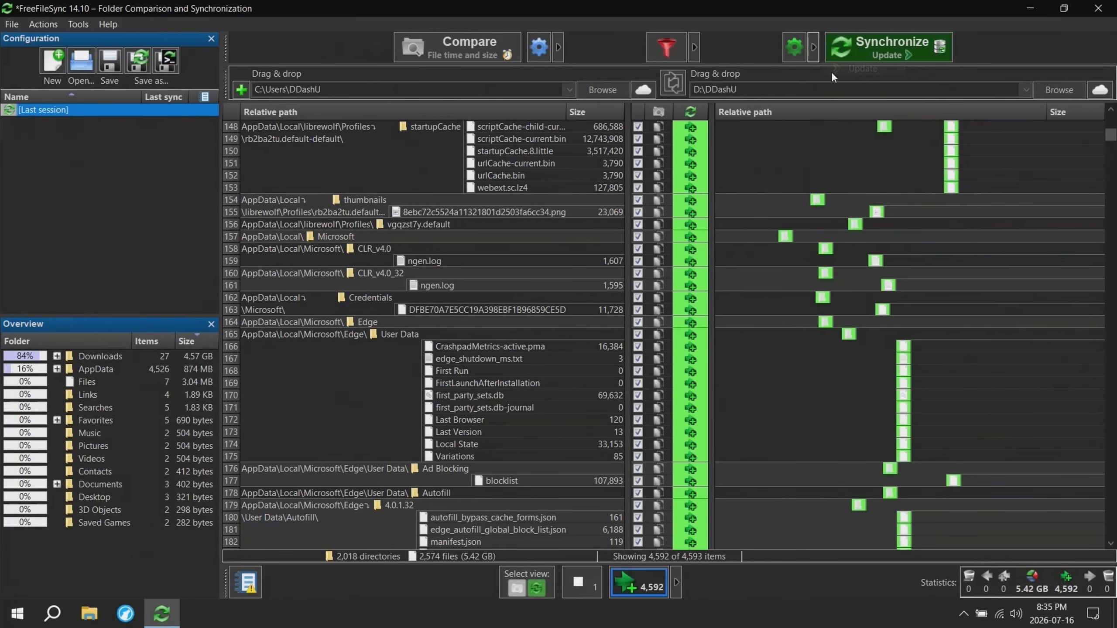
- Run the mirror synchronization to the D: folder, ignore all file errors, and open the choices for the action when finished
left_click(864, 52)
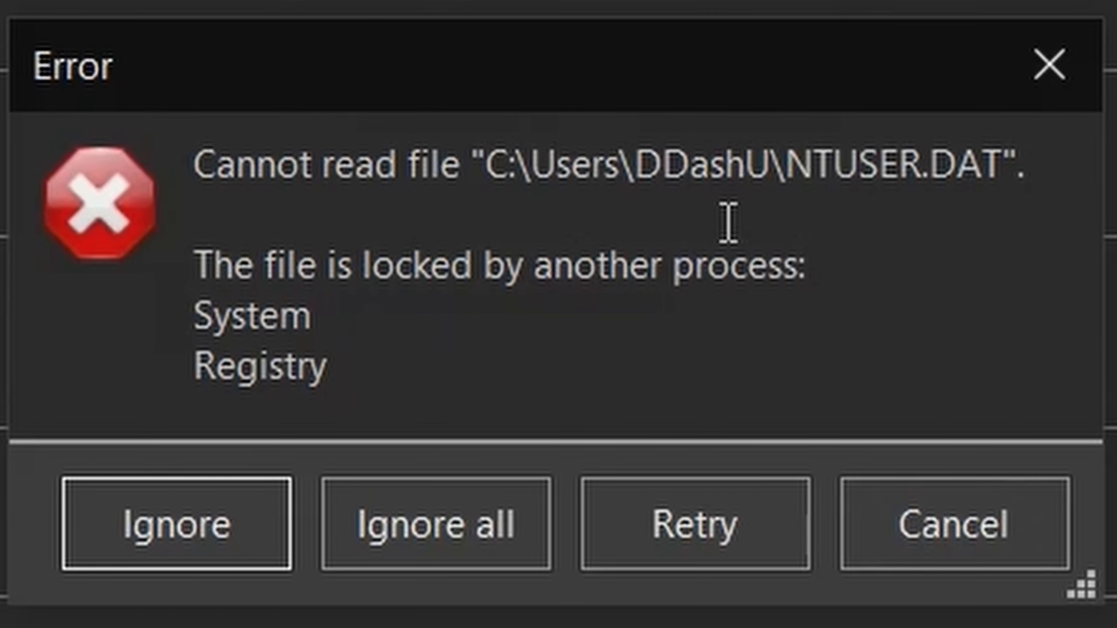
left_click(476, 518)
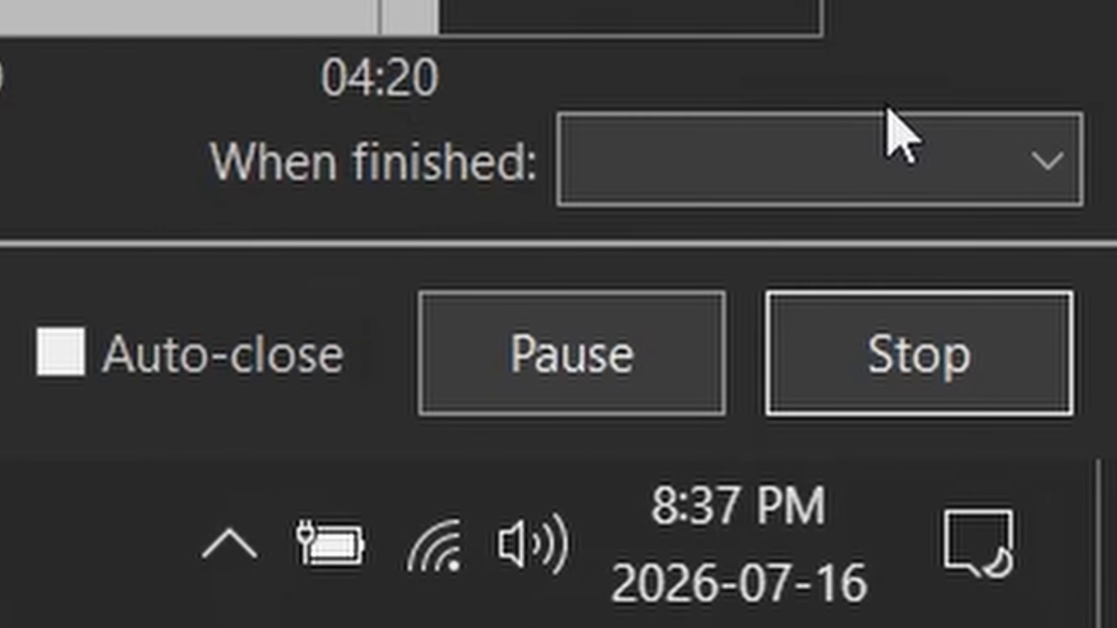
left_click(1076, 551)
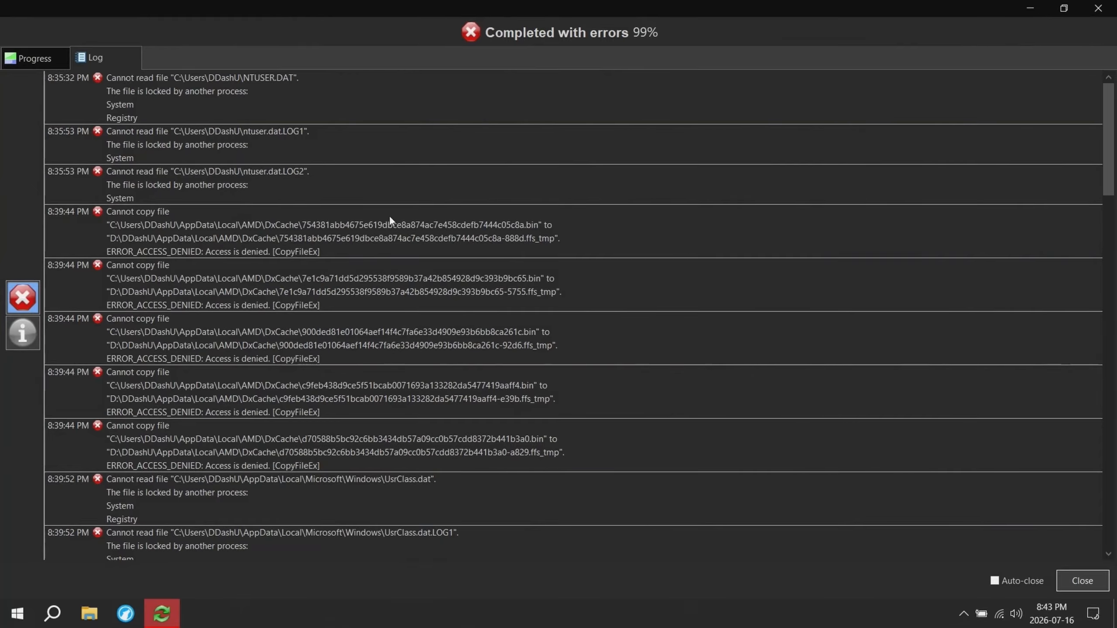
- Examine the synchronization error log for the files that were not copied and the reasons given
scroll(299, 154, "down", 1)
scroll(295, 158, "up", 1)
scroll(251, 299, "down", 1)
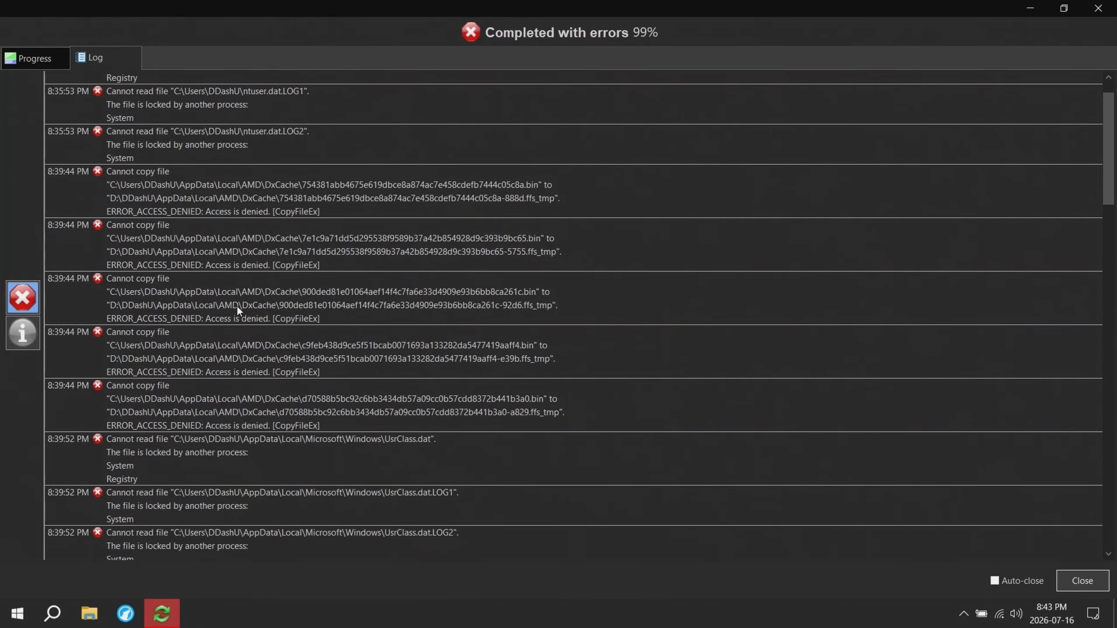
left_click_drag(109, 317, 298, 337)
left_click(298, 343)
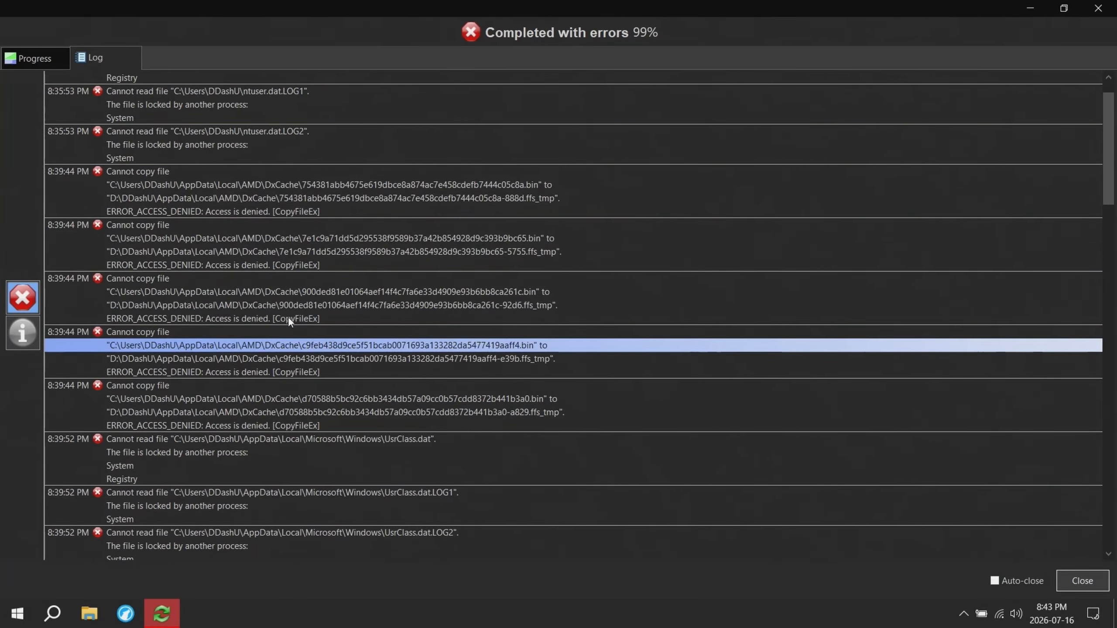
scroll(396, 313, "down", 16)
scroll(433, 304, "down", 12)
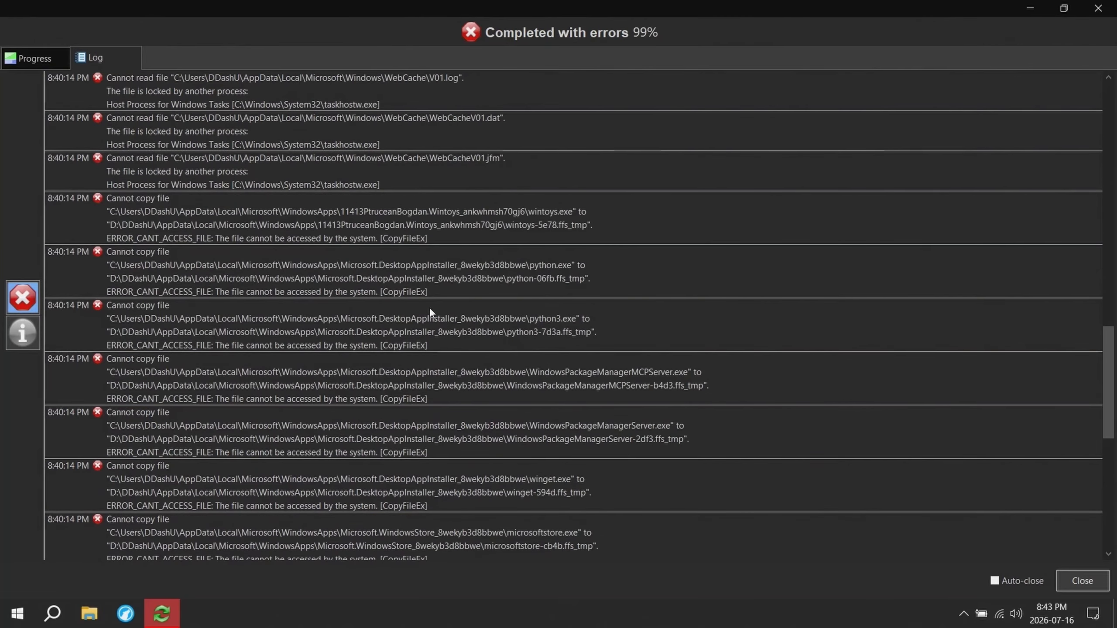
scroll(430, 309, "down", 6)
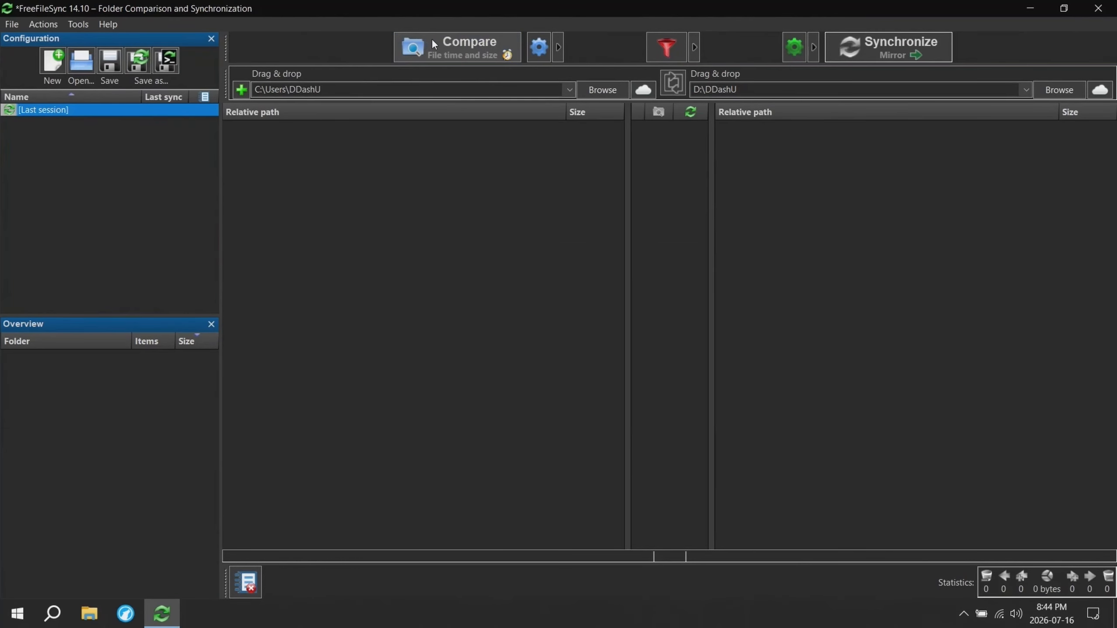
- Compare the two folders again, ignoring all errors, and review the remaining differences
left_click(442, 49)
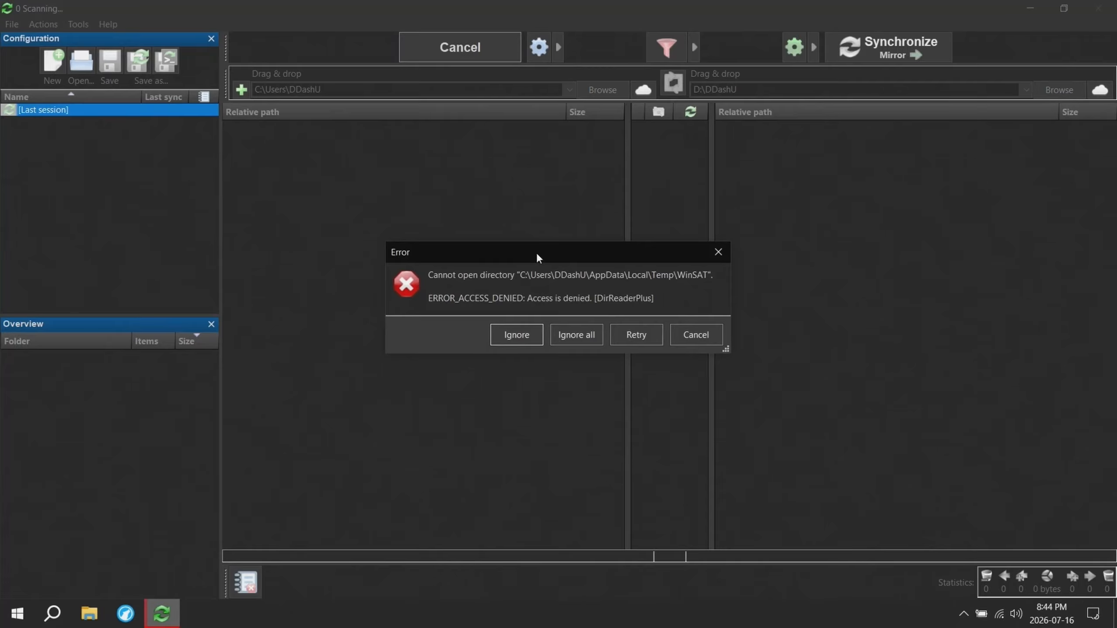
left_click(569, 335)
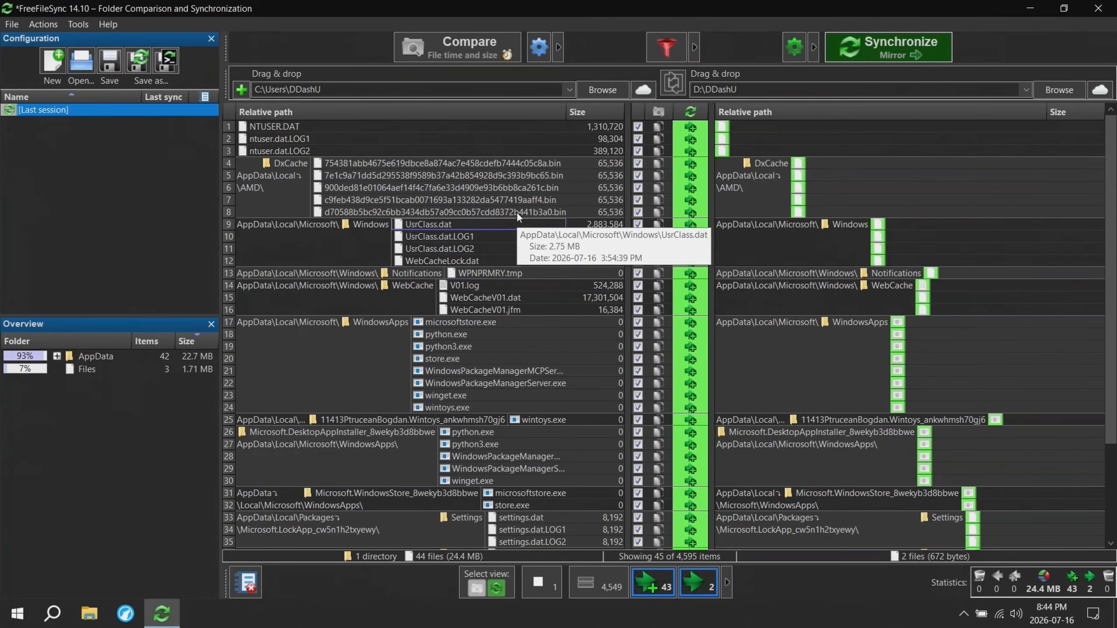
scroll(497, 159, "up", 2)
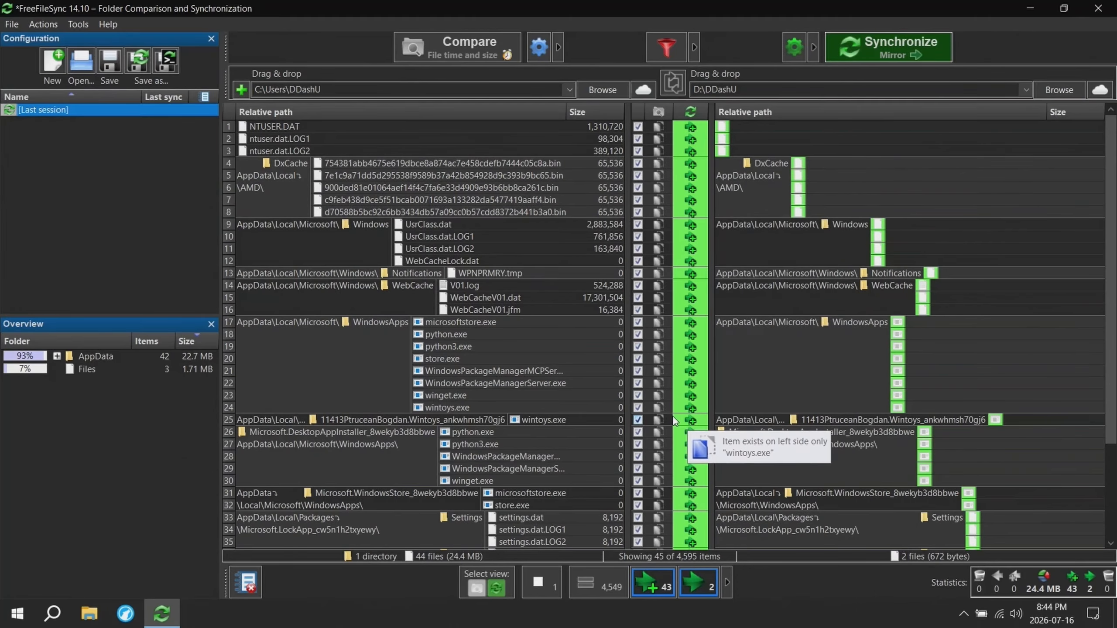
scroll(675, 422, "down", 3)
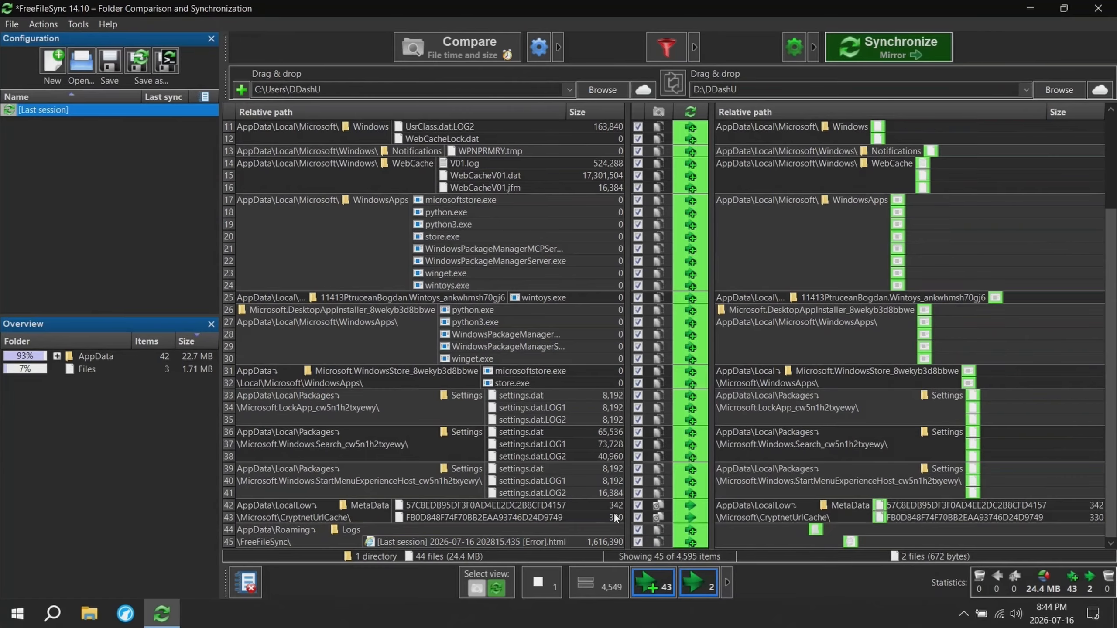
scroll(542, 470, "up", 3)
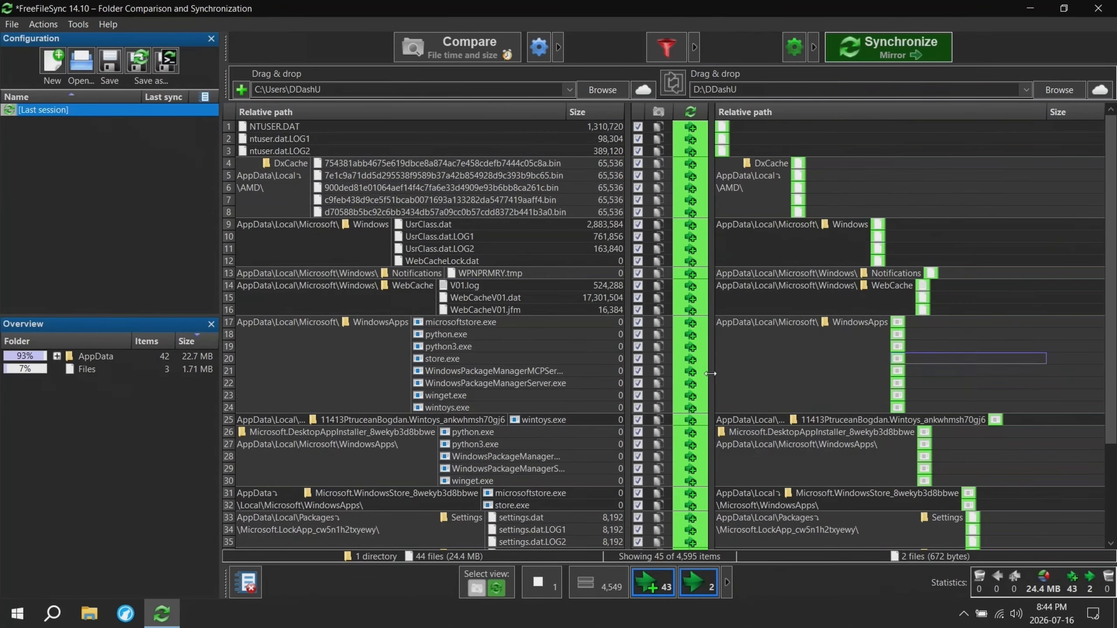
scroll(526, 394, "down", 3)
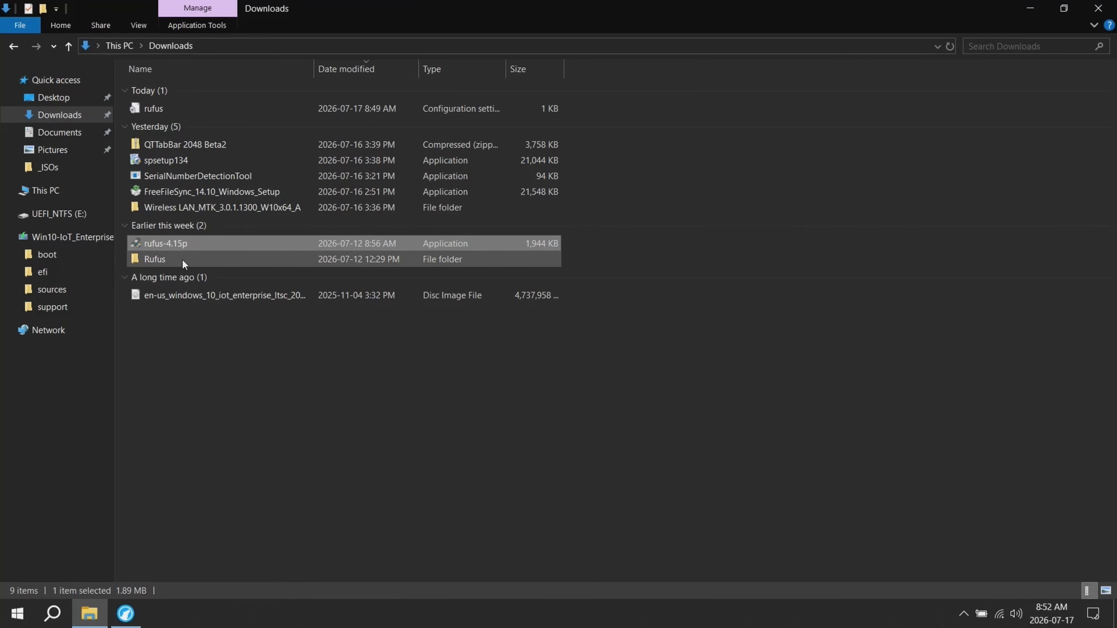
- Launch rufus-4.15p from the Downloads folder in File Explorer and allow it to run
mouse_move(184, 246)
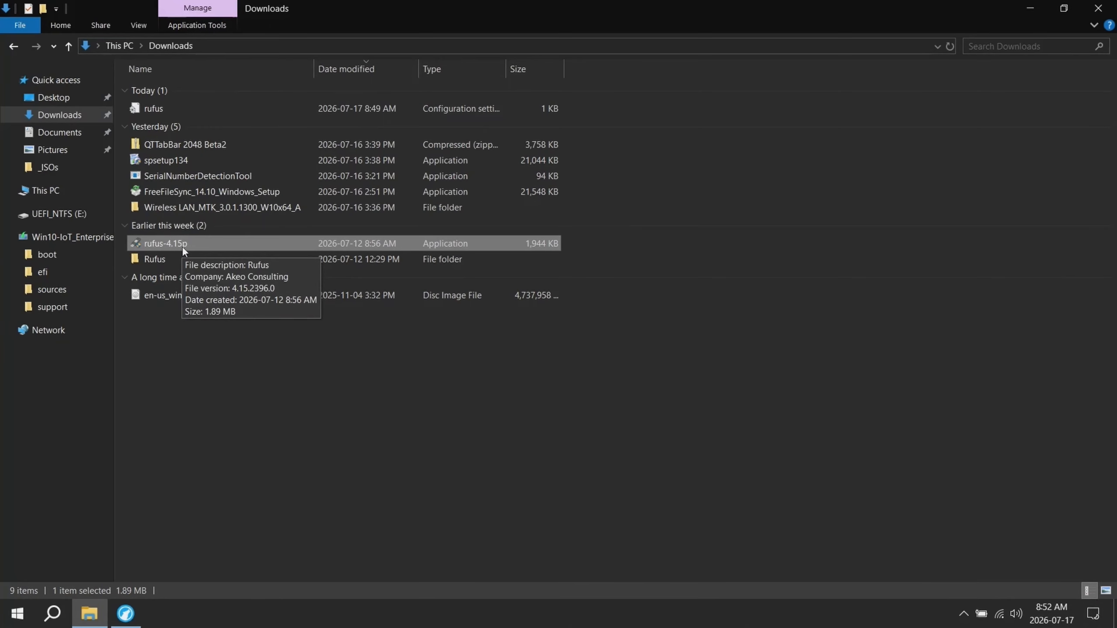
double_click(181, 244)
left_click(460, 406)
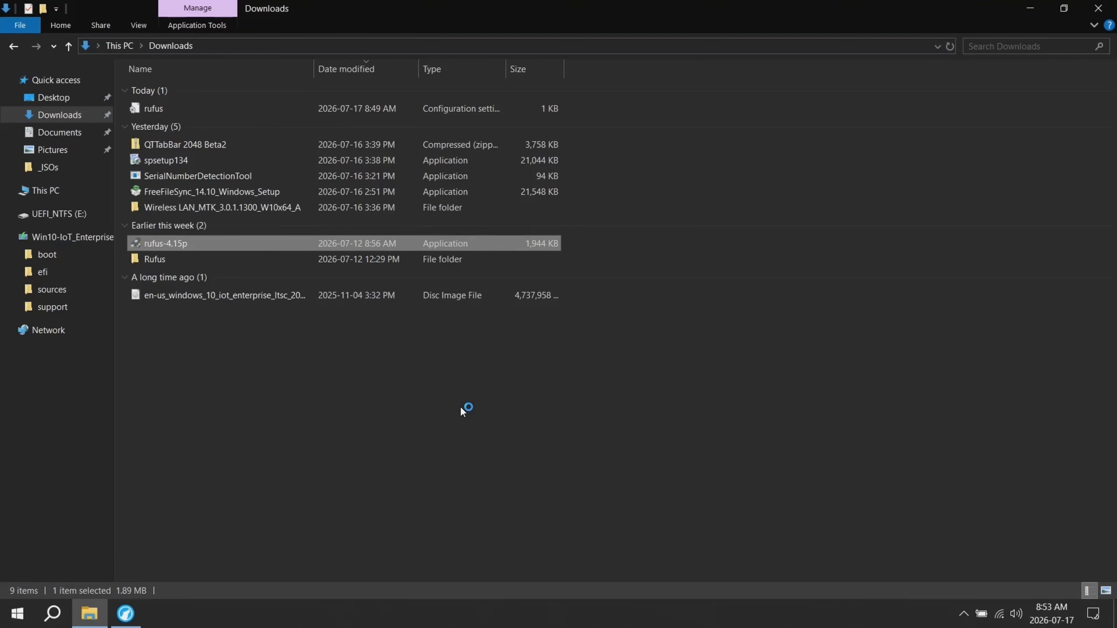
- Minimize File Explorer, choose the 64 GB Win10-IoT_Enterprise_LTSC (D:) drive as the device, and set the boot selection to Disk or ISO image
left_click(1030, 7)
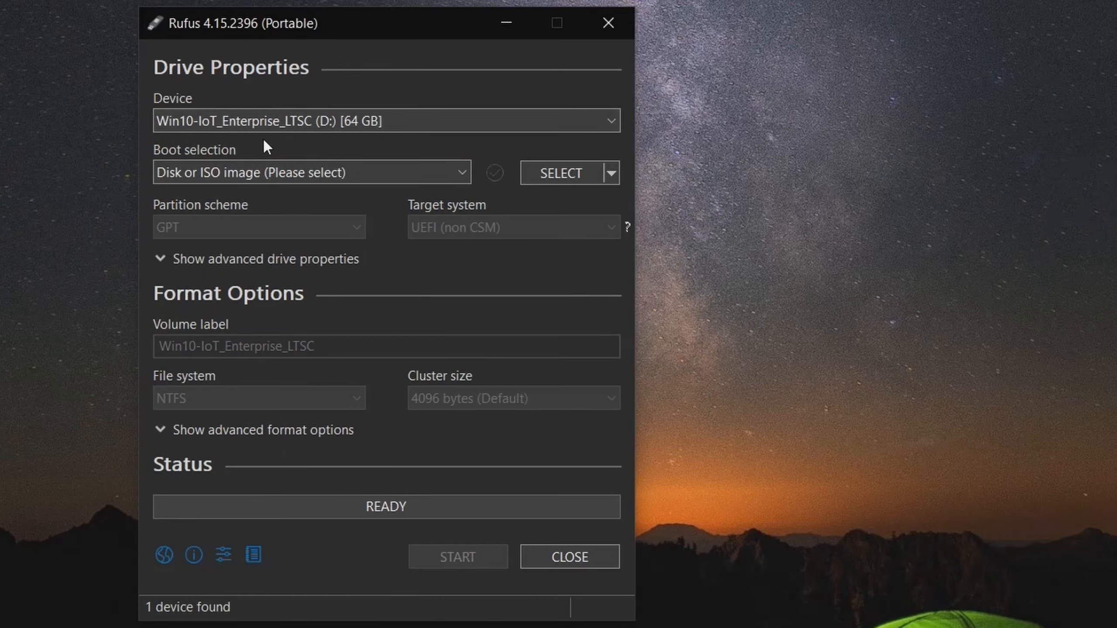
left_click(454, 122)
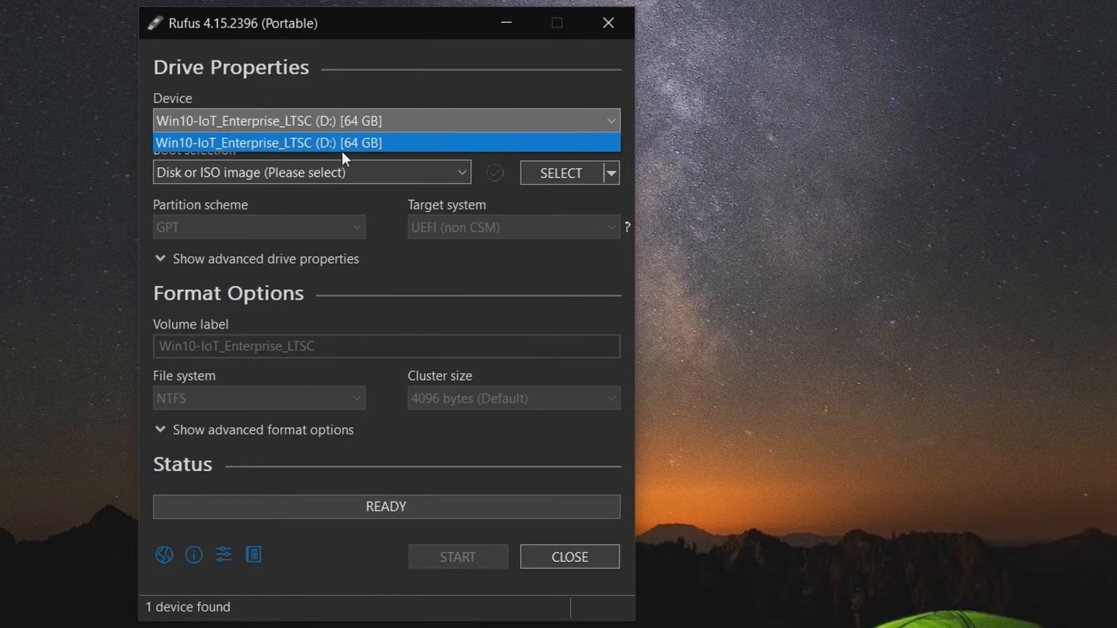
left_click(369, 143)
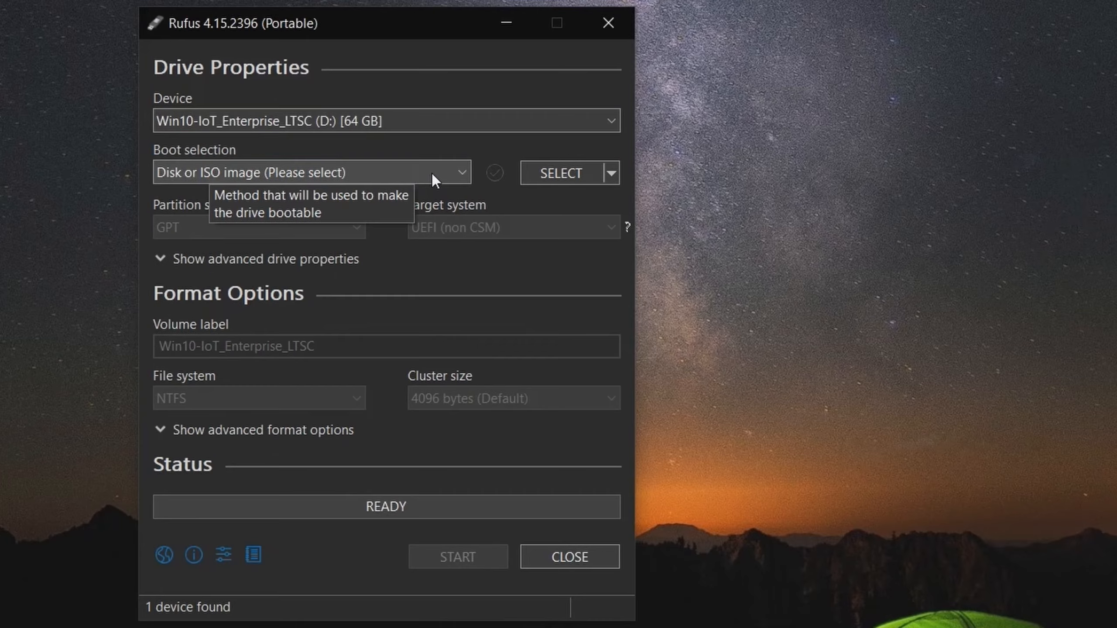
left_click(432, 173)
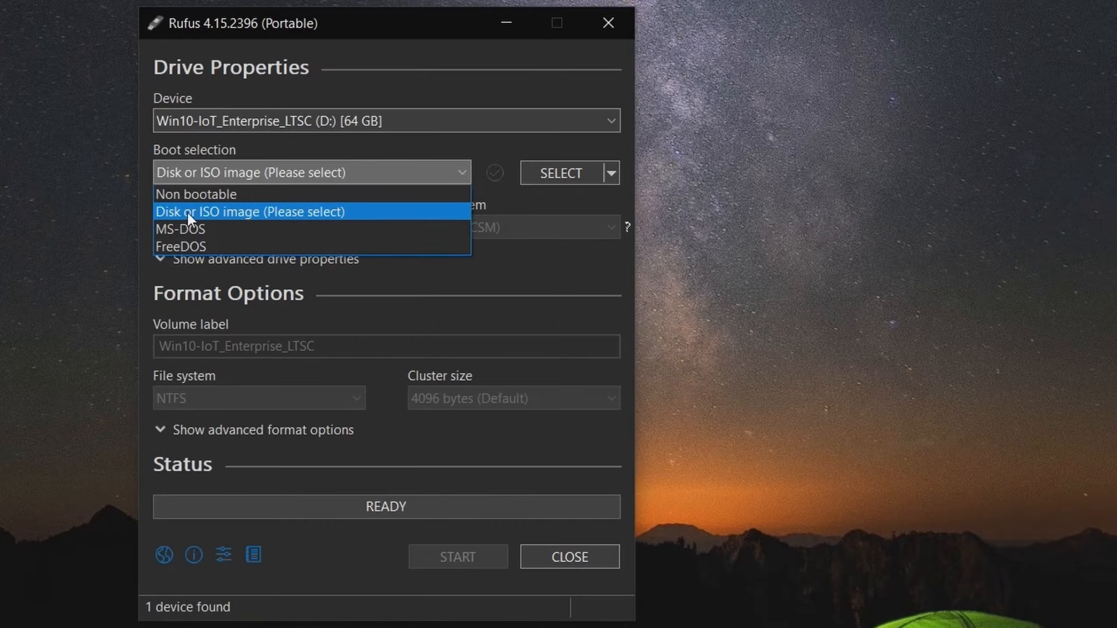
left_click(249, 211)
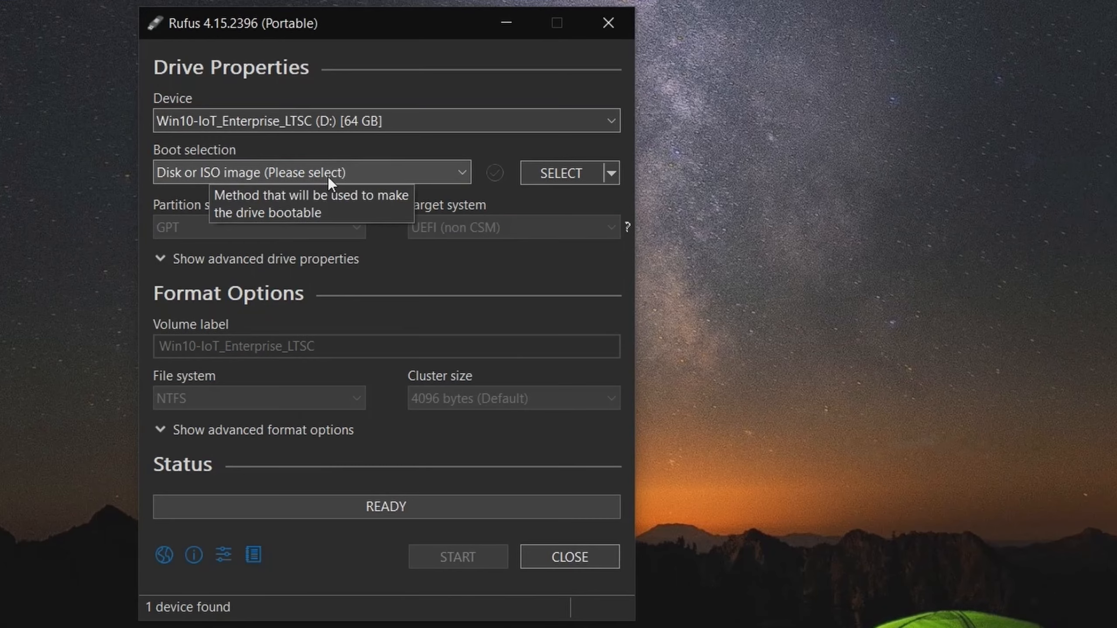
- Load the en-us_windows_10_iot_enterprise_ltsc_2021_x64_dvd_257ad90f image from the Downloads folder as the boot image
left_click(542, 179)
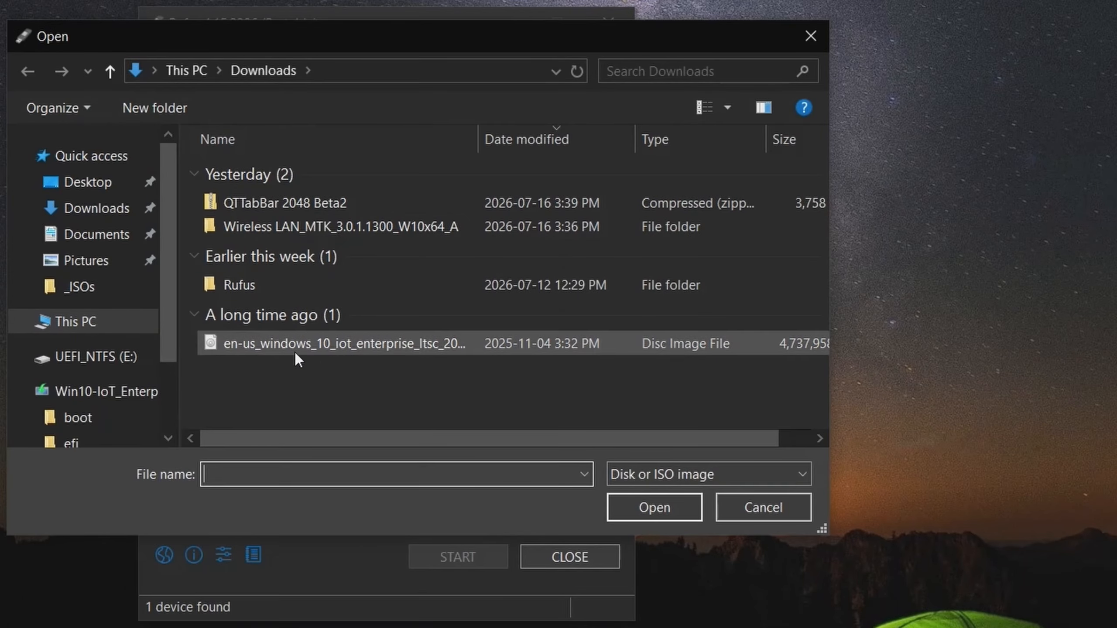
left_click_drag(837, 153, 1109, 166)
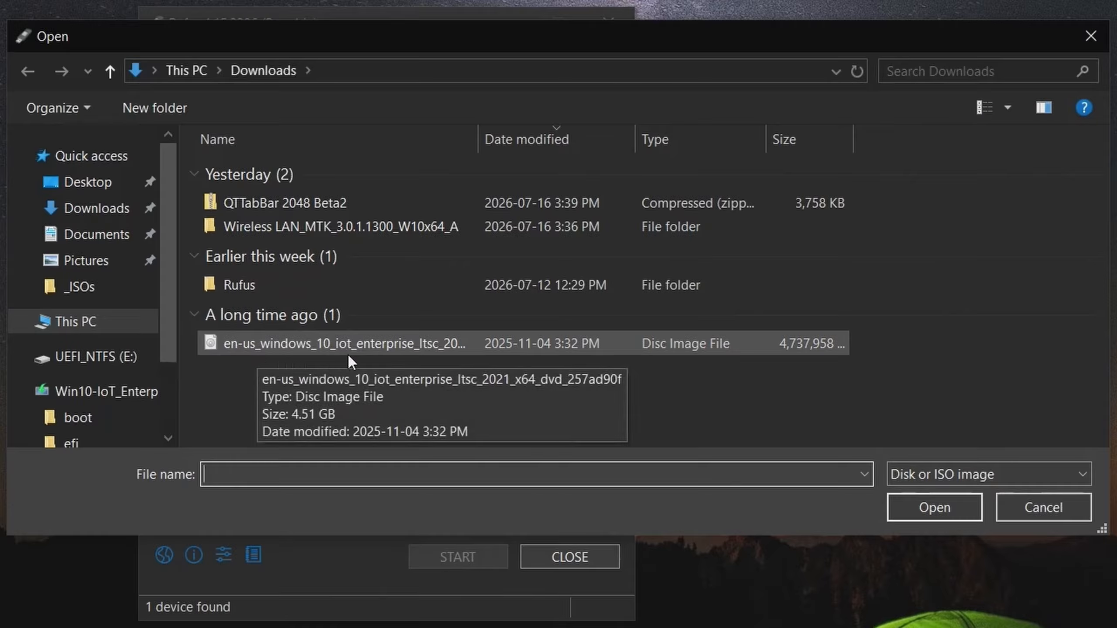
left_click(407, 347)
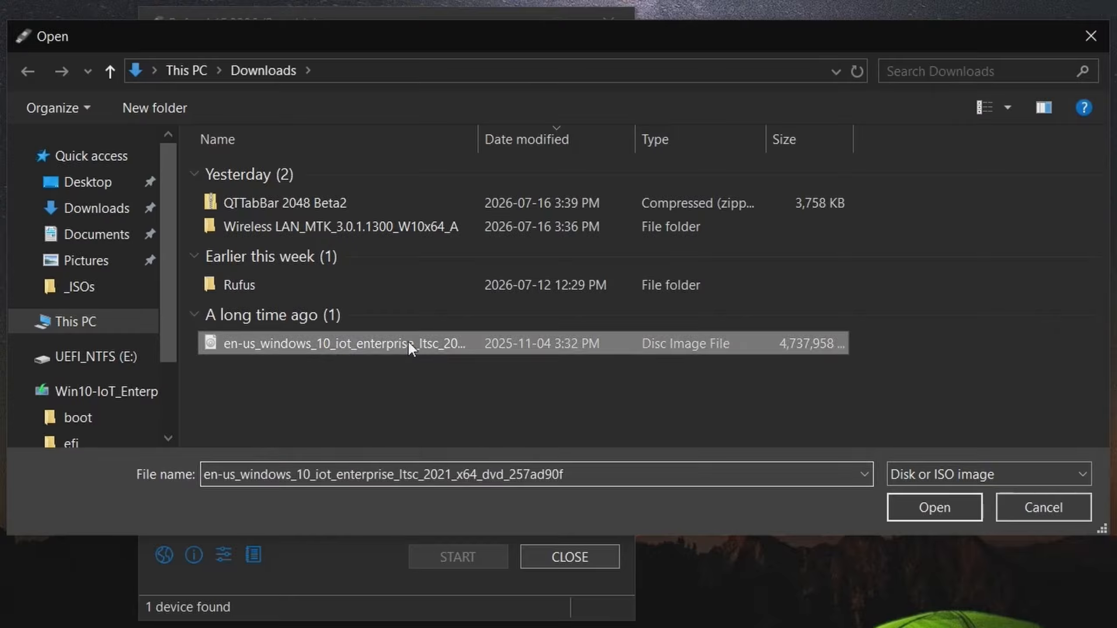
left_click(919, 508)
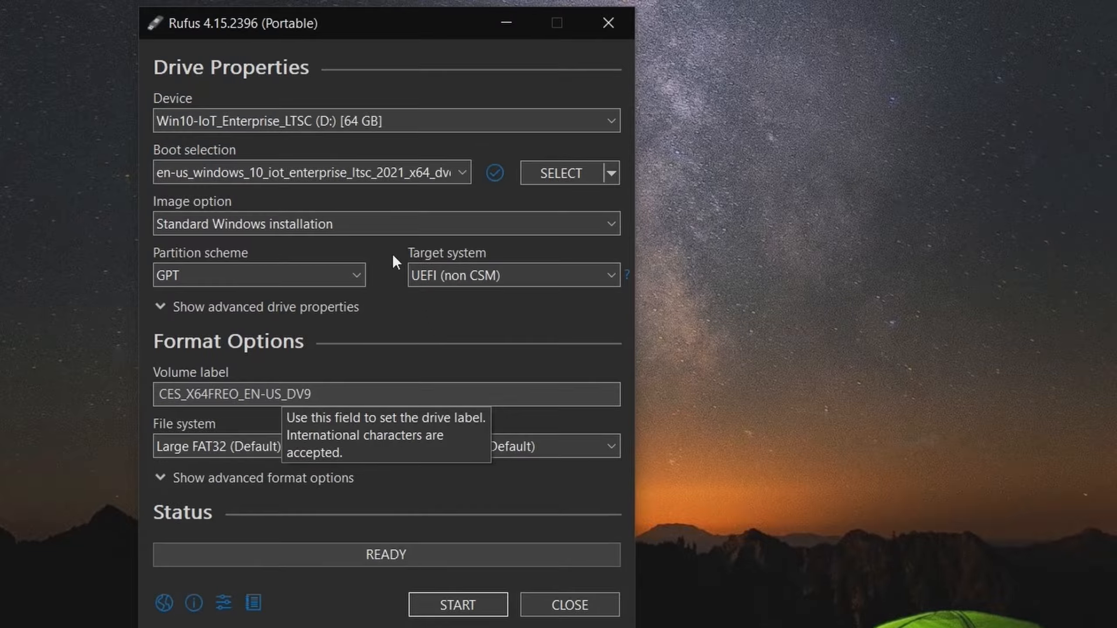
- Choose Standard Windows installation with the GPT partition scheme, and open the choices for the target system
left_click(219, 227)
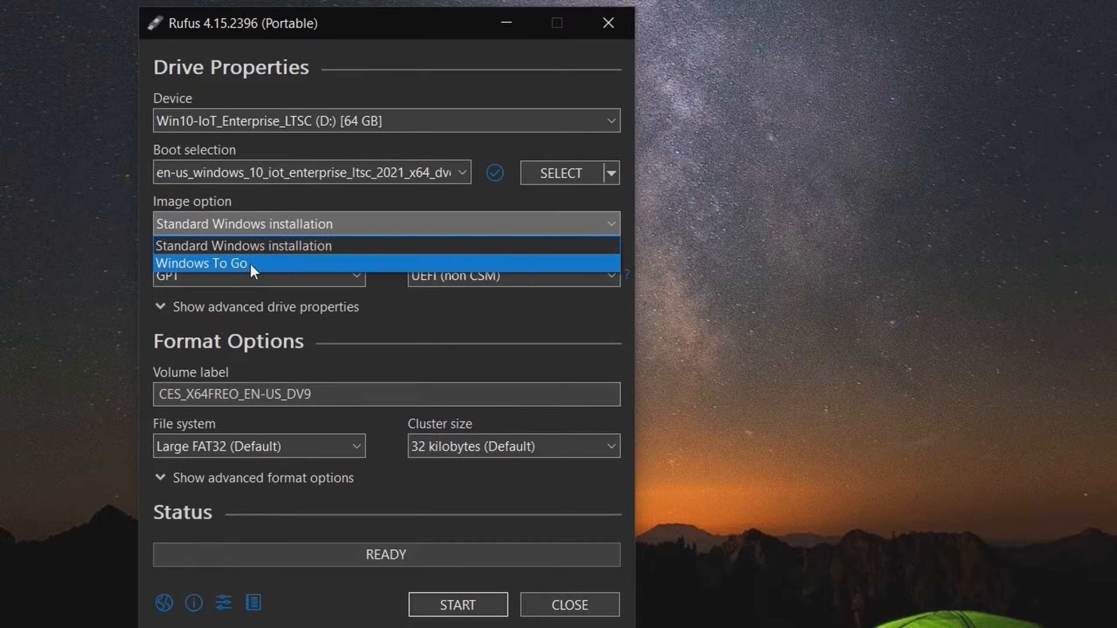
left_click(286, 246)
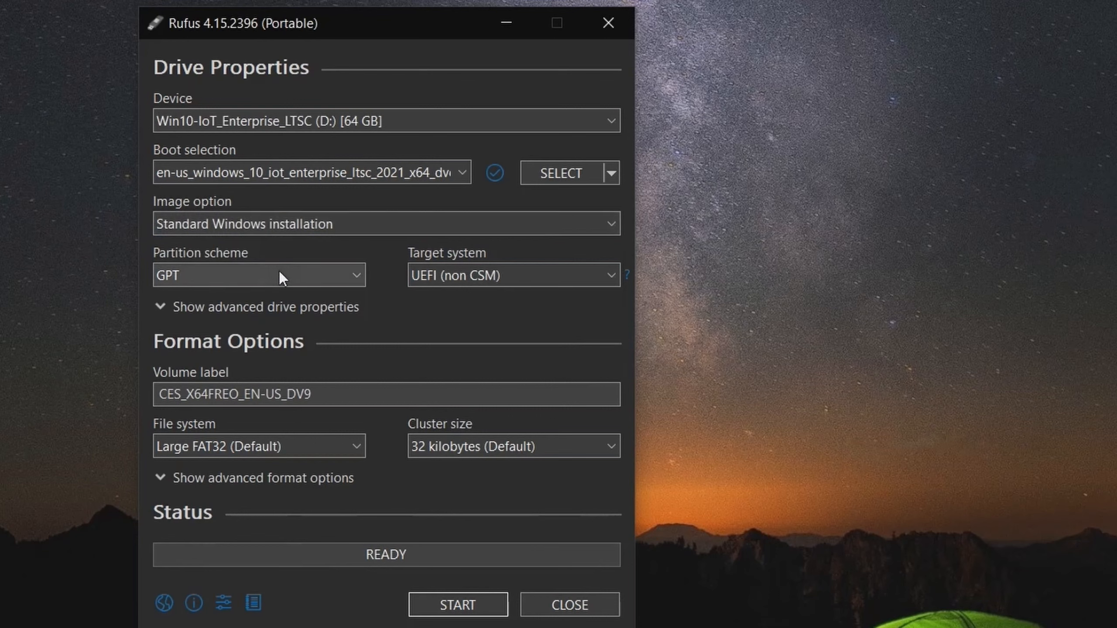
left_click(306, 279)
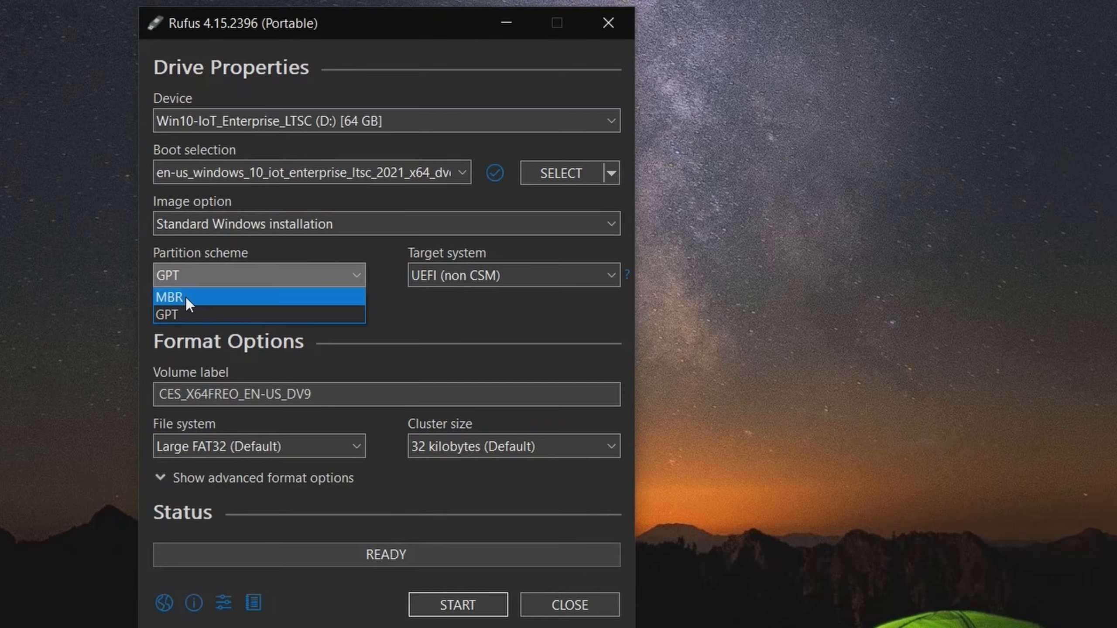
left_click(204, 316)
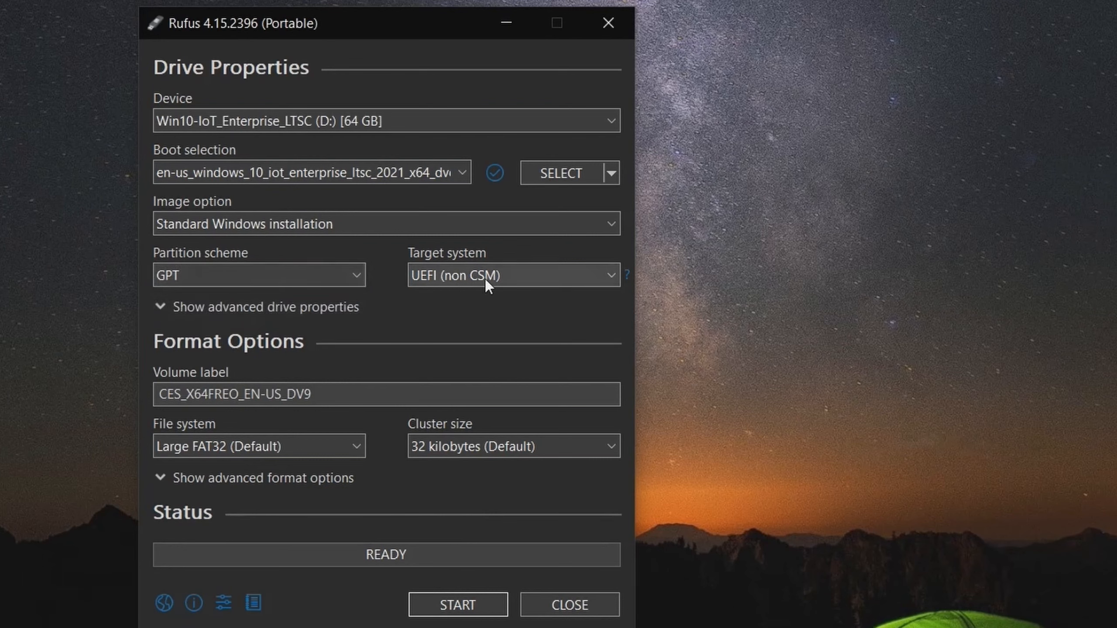
left_click(544, 277)
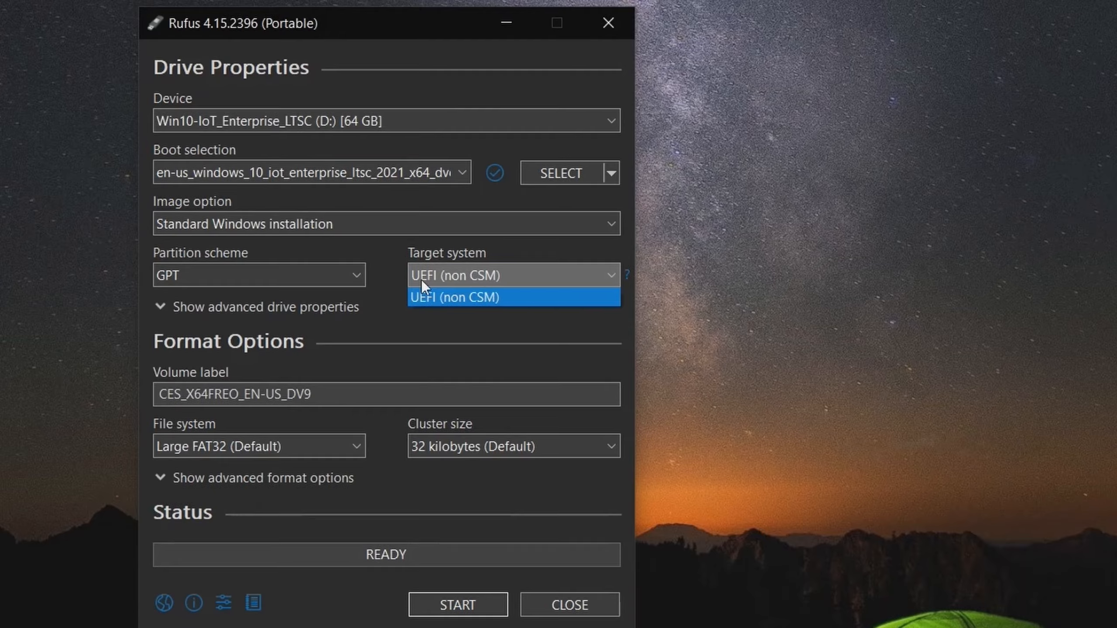
- Try the MBR partition scheme to compare its target system, and restore the GPT scheme
left_click(319, 269)
left_click(319, 268)
left_click(259, 293)
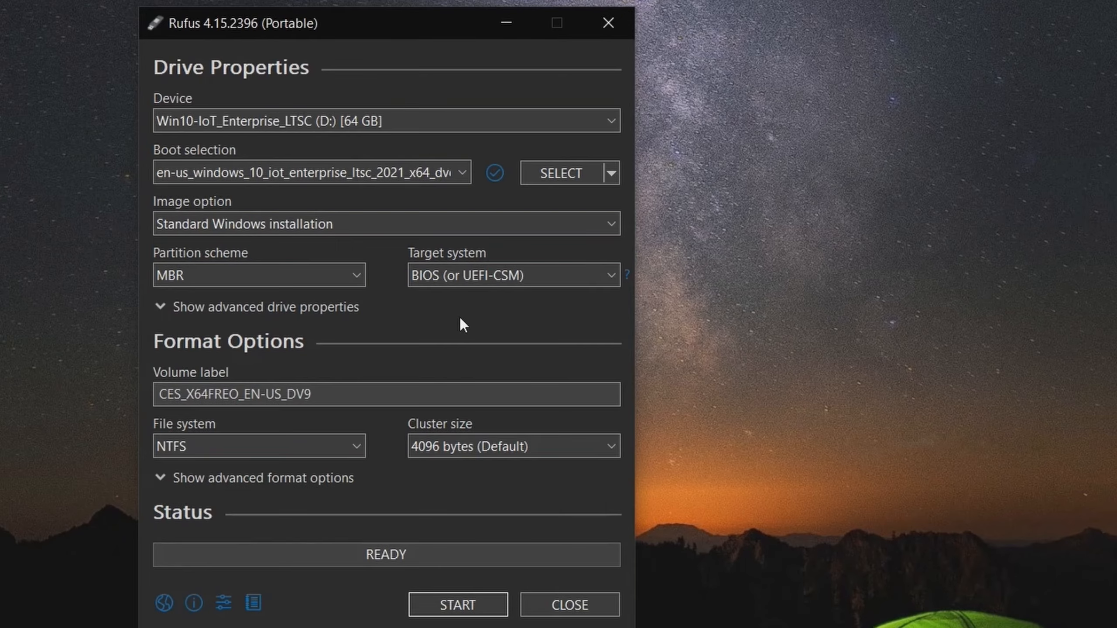
left_click(318, 276)
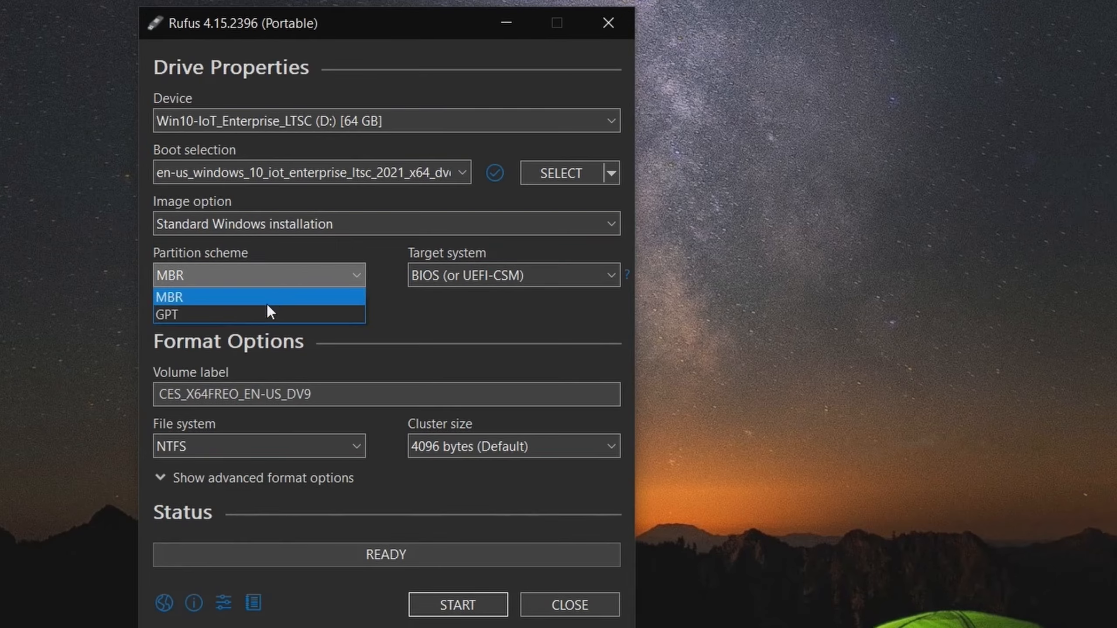
left_click(240, 314)
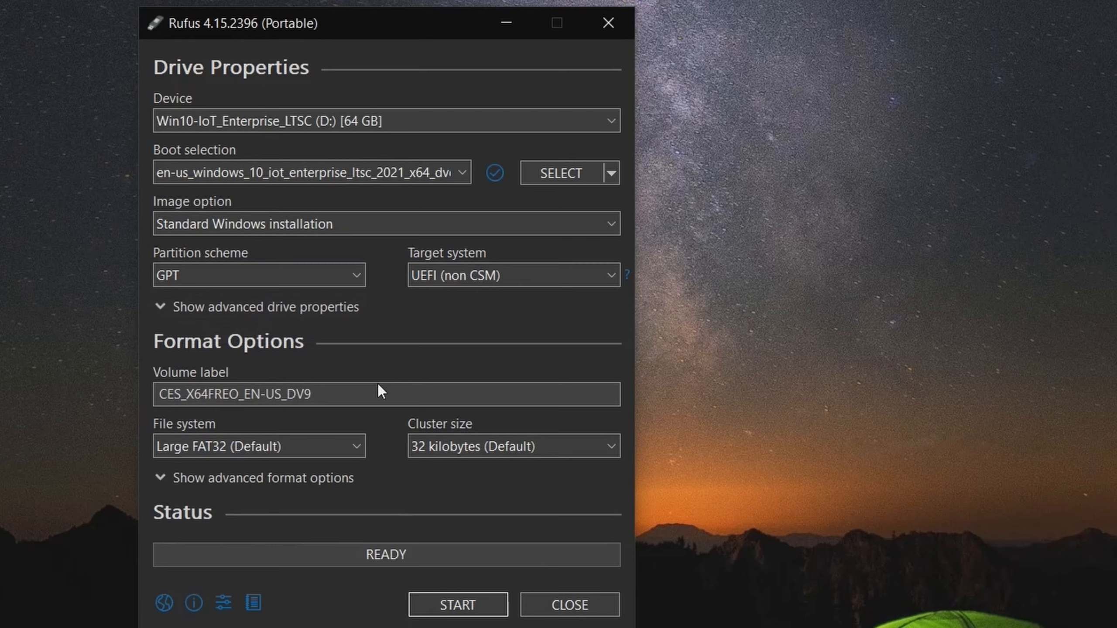
- Set the volume label to "Windows 10 IoT Enterprise LTSC"
left_click_drag(380, 392, 162, 410)
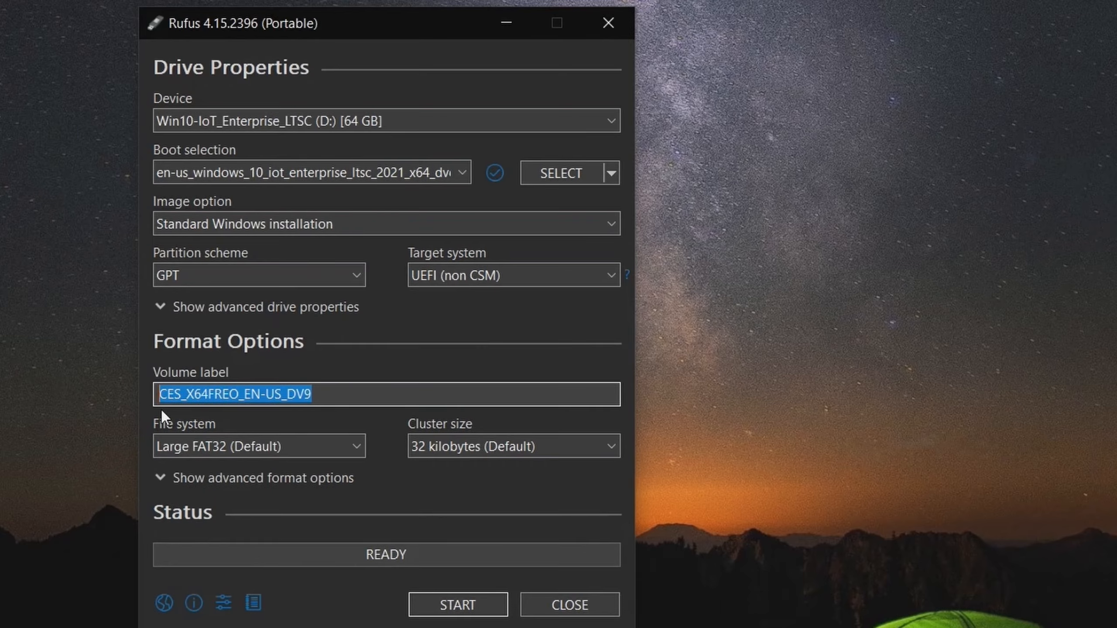
type("W")
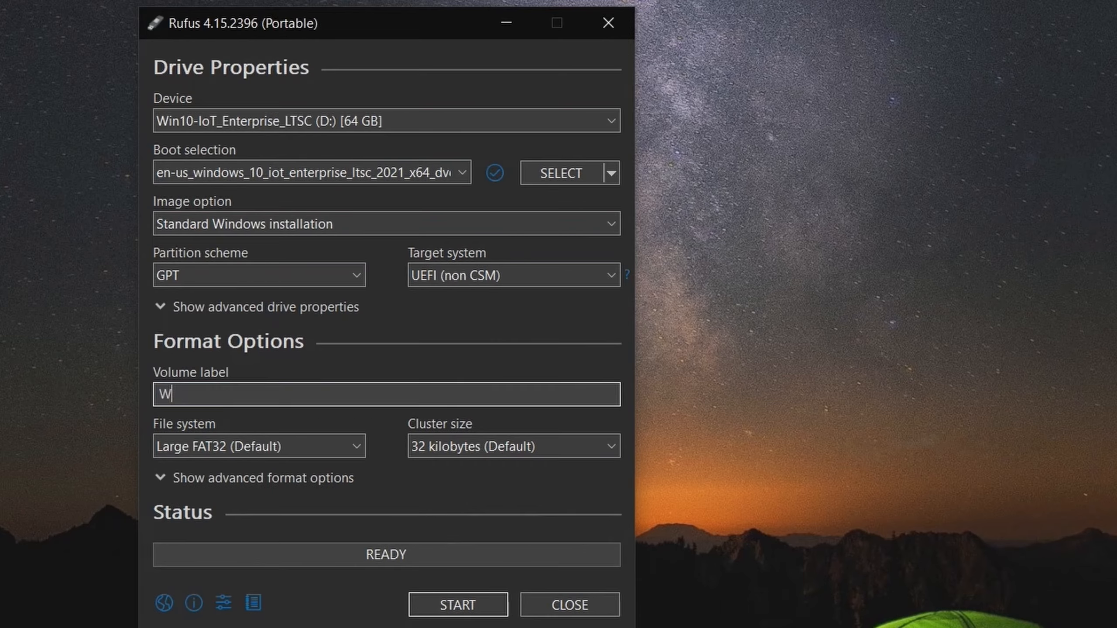
type("indows 10 IoT Enterprise ")
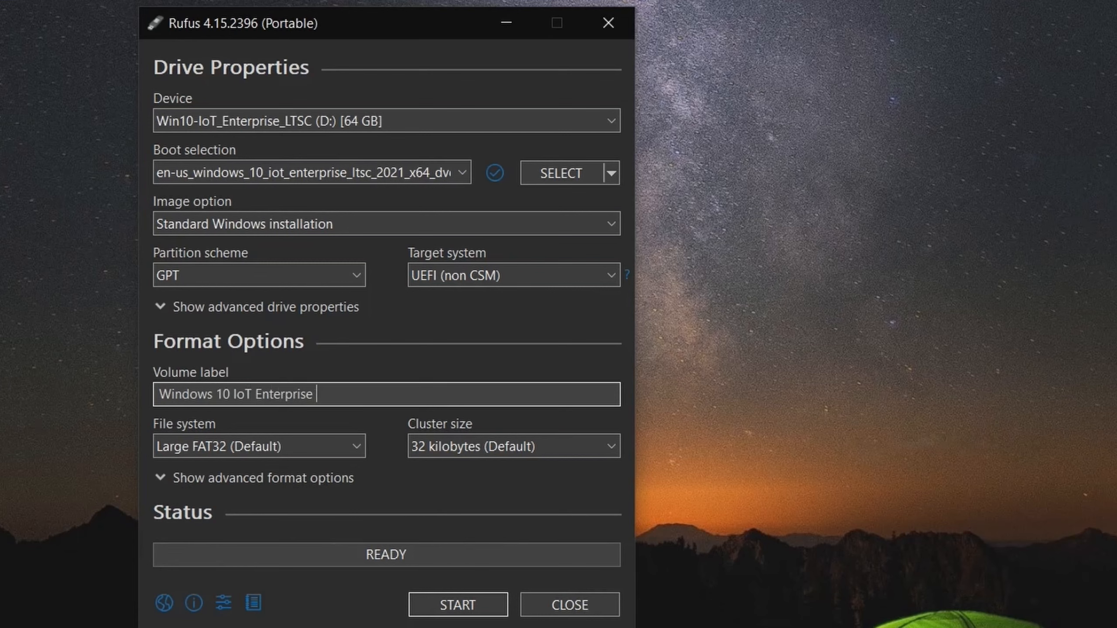
type("LTSC")
key("ctrl+a")
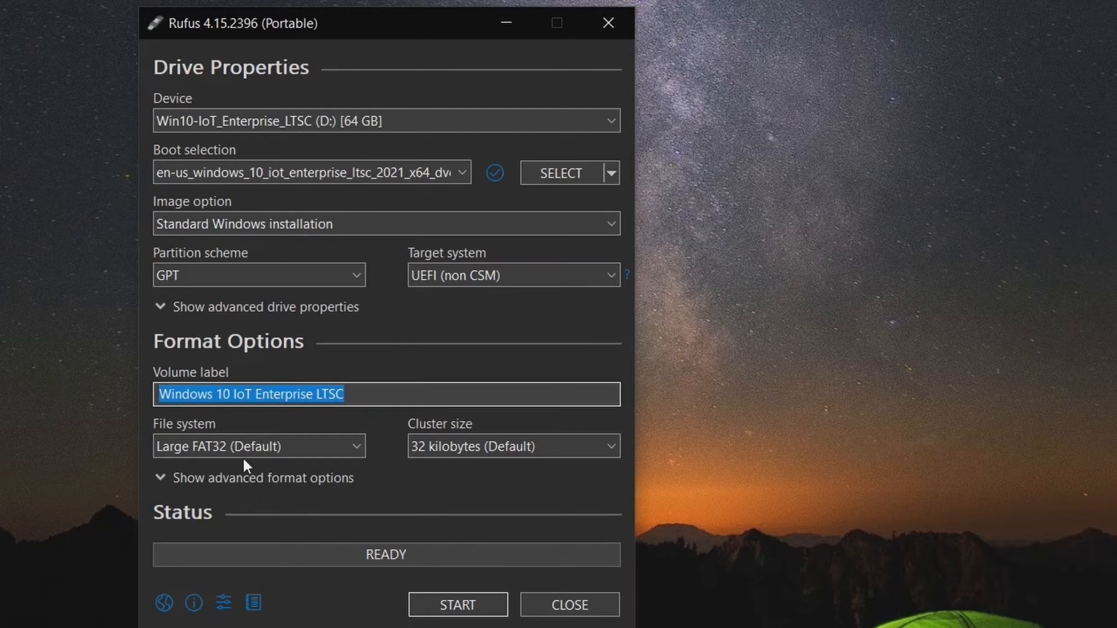
- Start the USB creation and place the cursor in the local account username in the Windows installation customization options
left_click(465, 607)
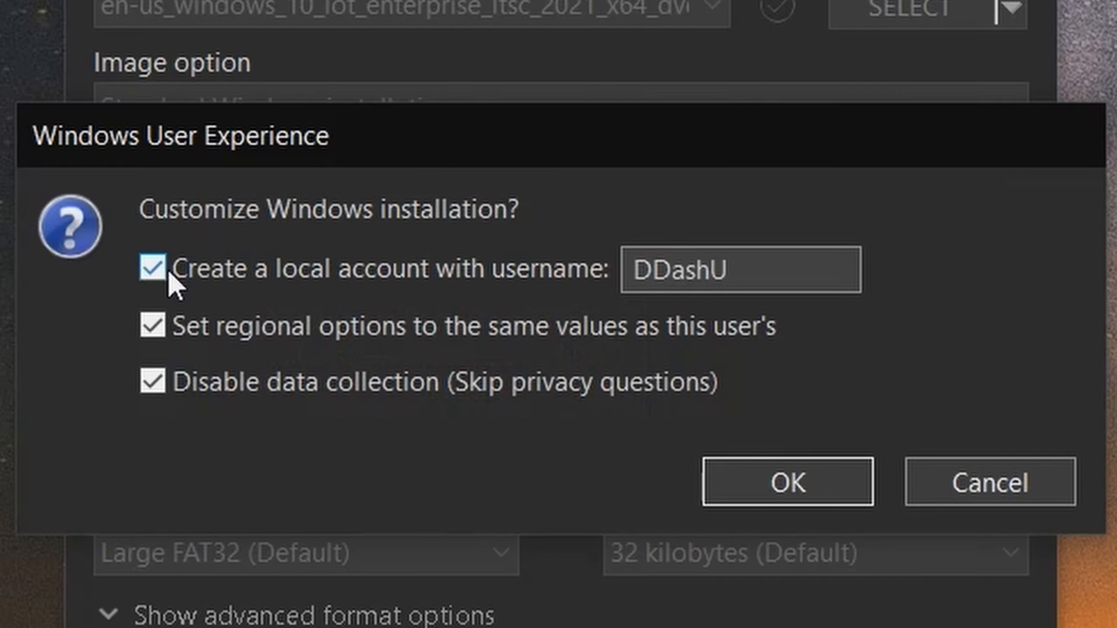
left_click_drag(741, 269, 601, 268)
left_click(844, 281)
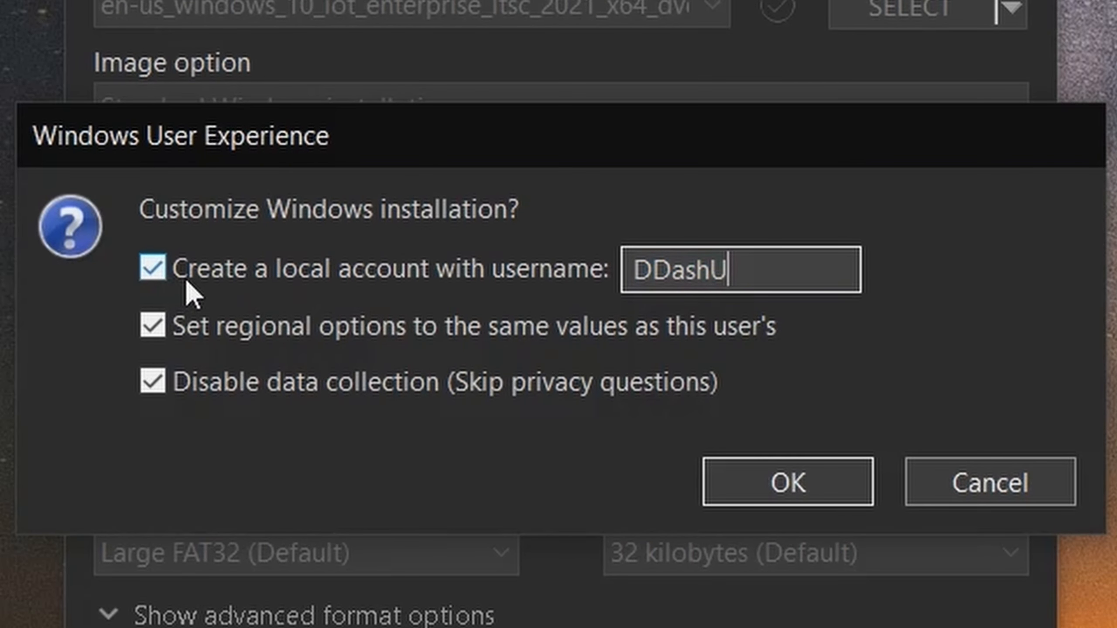
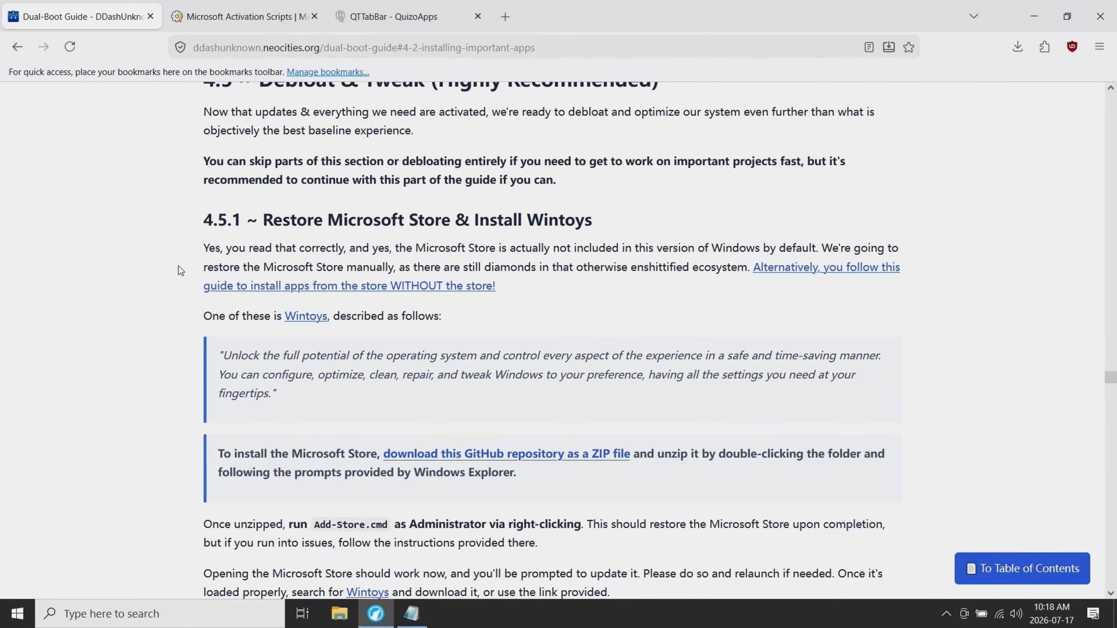
- Open the LTSC-Add-MicrosoftStore GitHub repository linked in the guide's Microsoft Store section in a new tab
scroll(413, 425, "down", 2)
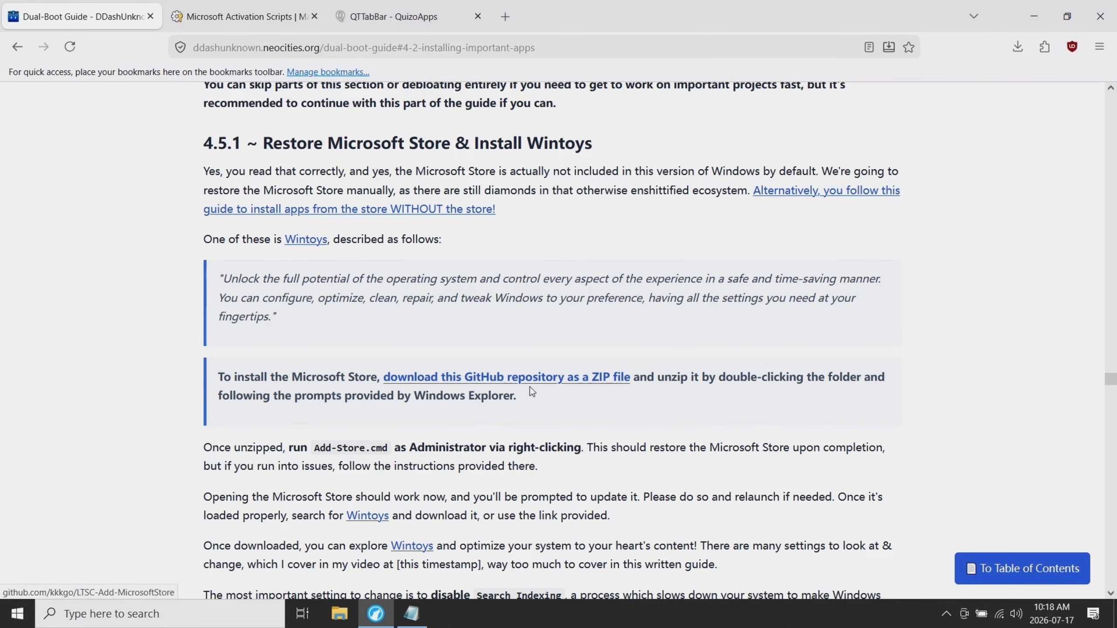
middle_click(497, 386)
left_click(264, 22)
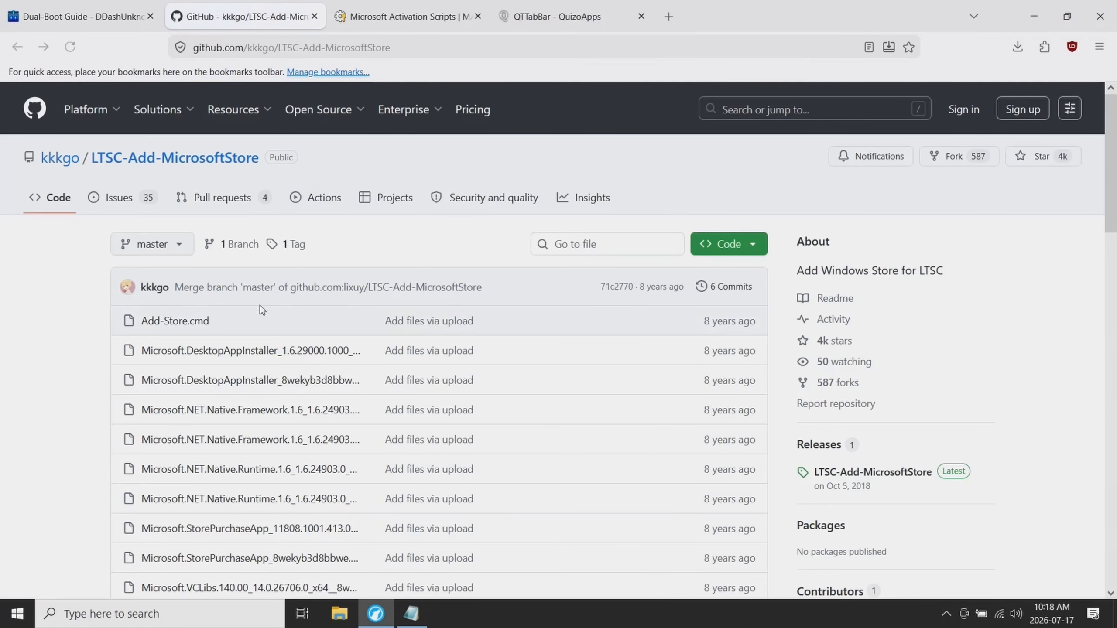
- Review the repository's files and download it as a ZIP into Downloads as LTSC-Add-MicrosoftStore-master
scroll(116, 309, "down", 3)
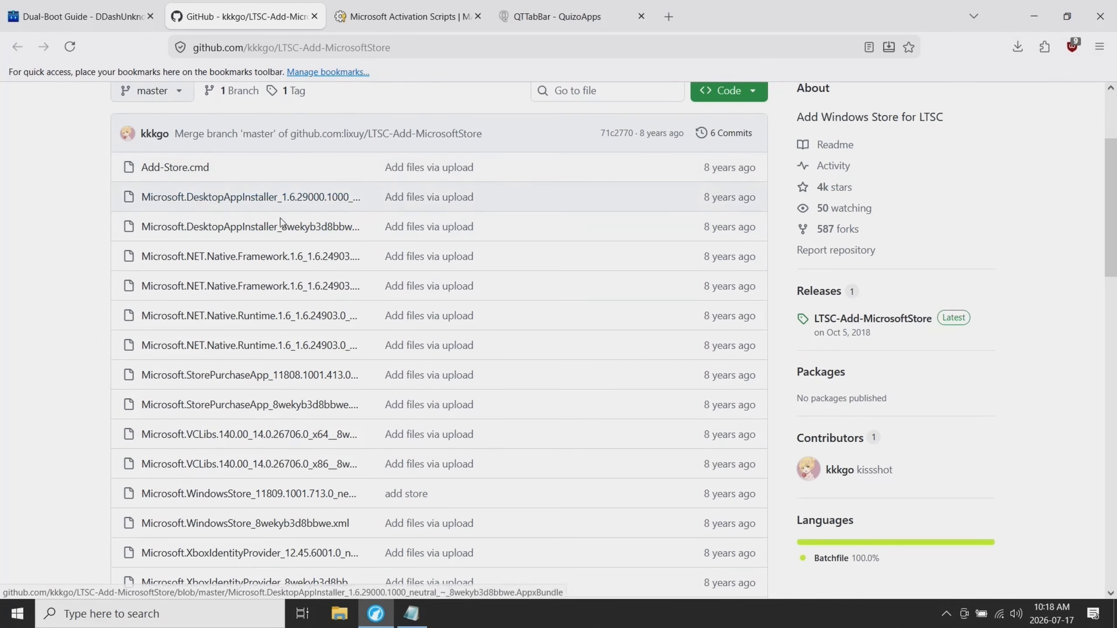
scroll(232, 418, "down", 5)
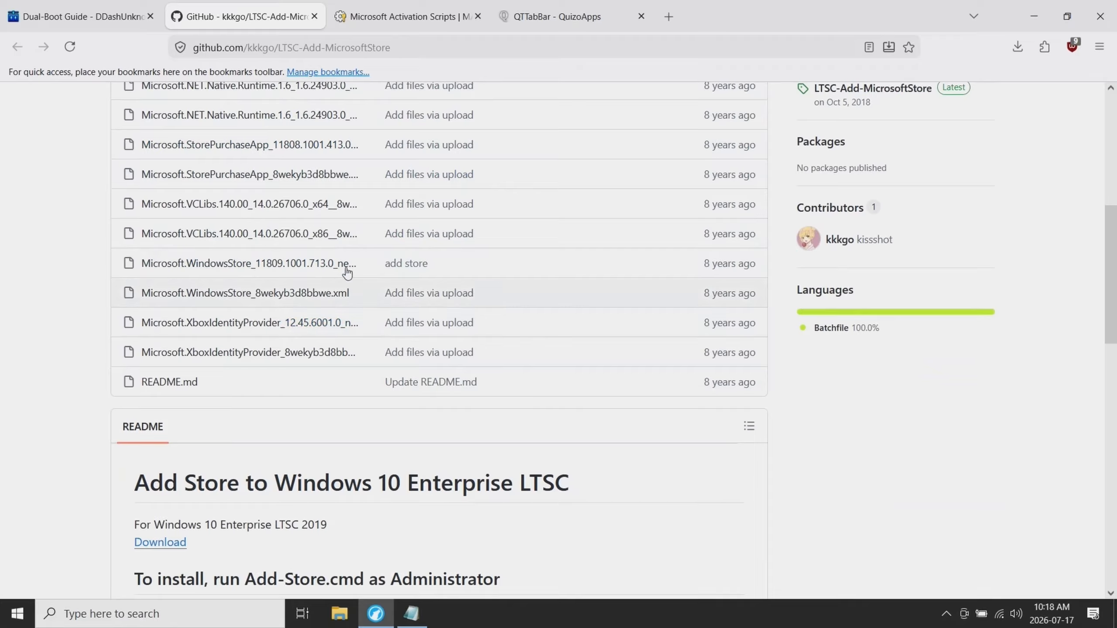
scroll(95, 414, "up", 7)
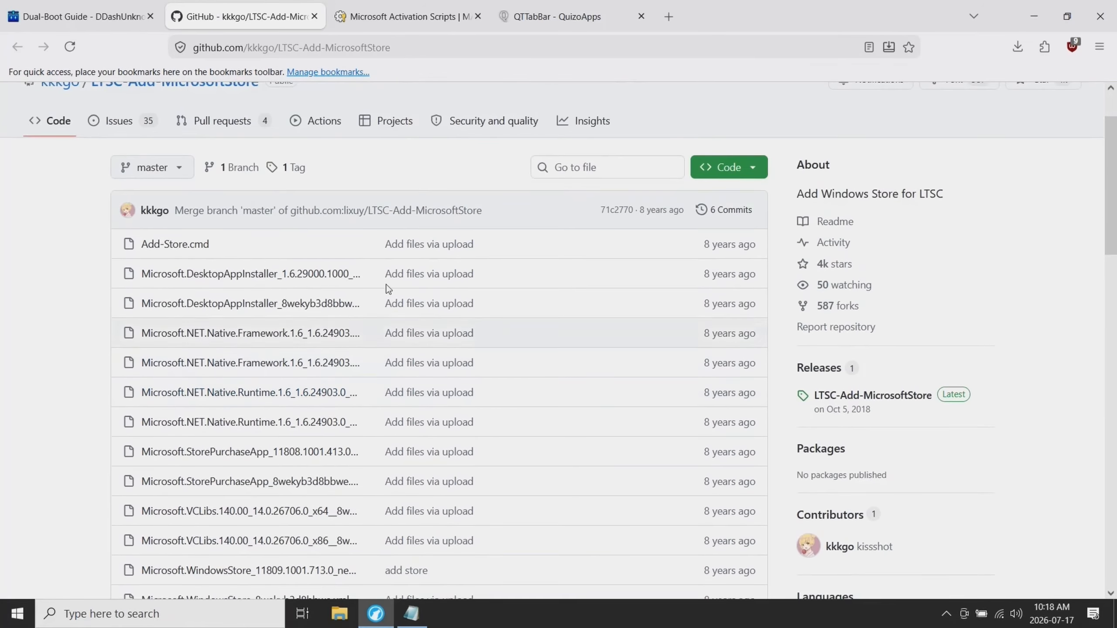
left_click(739, 166)
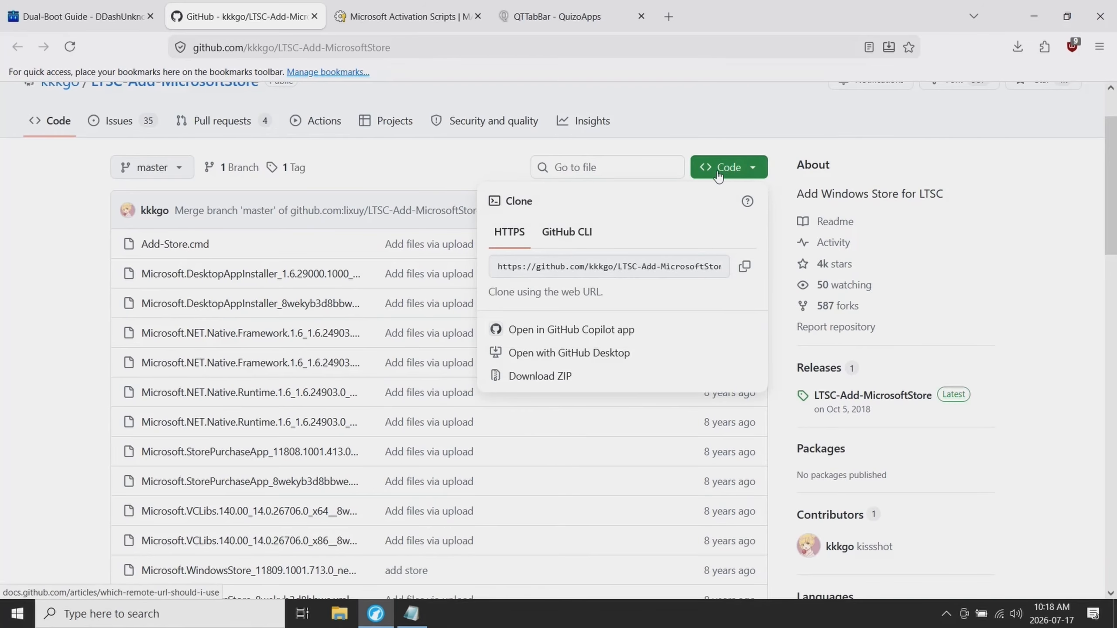
left_click(566, 378)
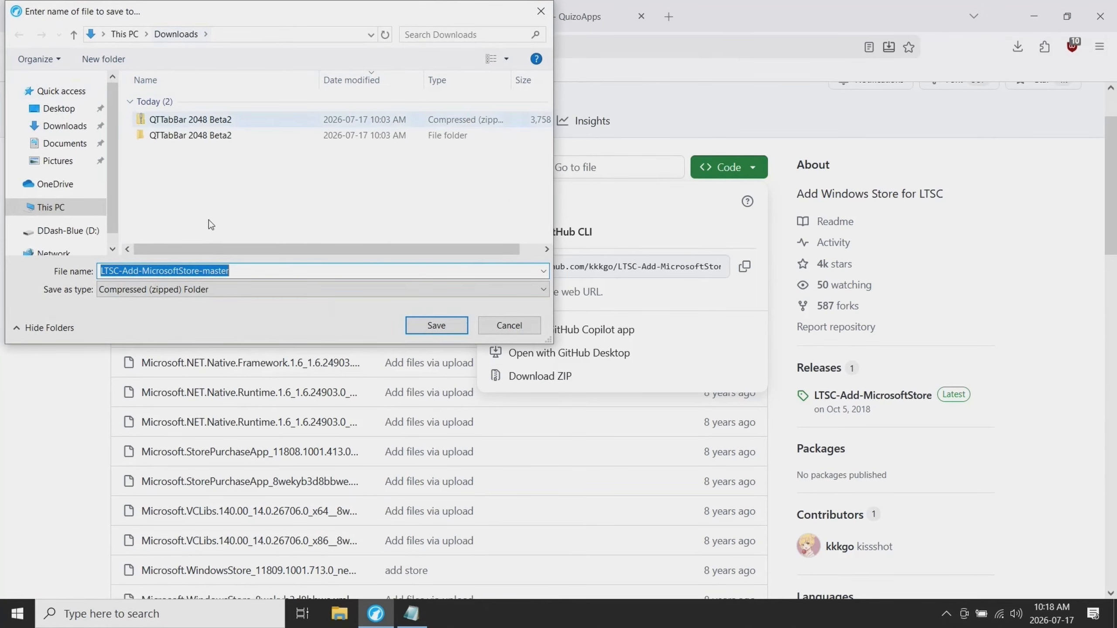
left_click(447, 331)
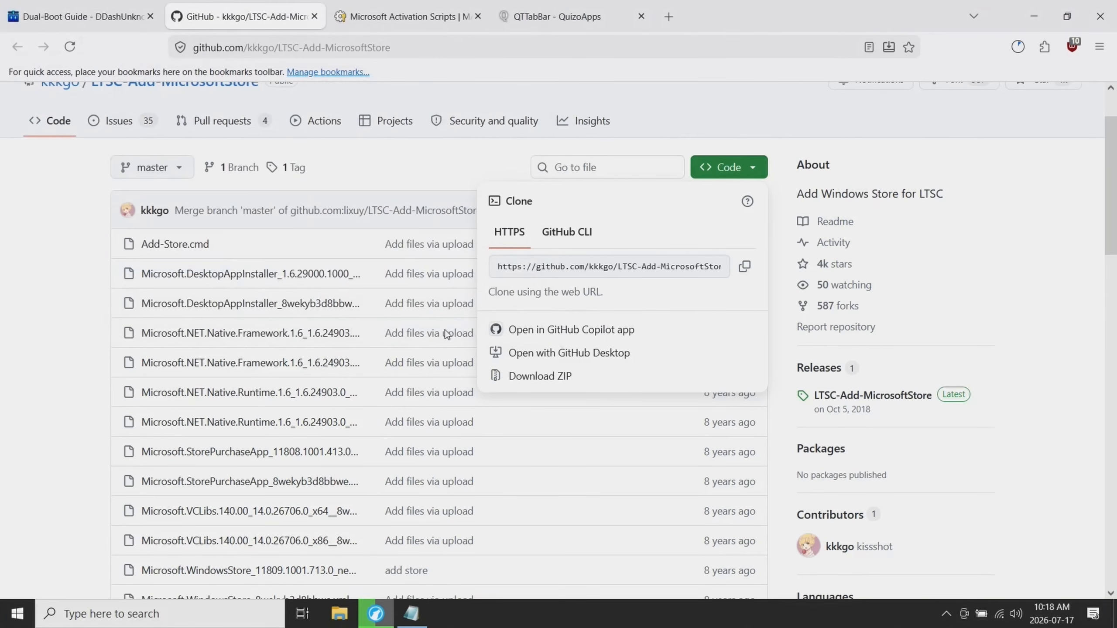
- Extract the LTSC-Add-MicrosoftStore-master archive in File Explorer's Downloads folder and open the extracted inner folder
right_click(173, 199)
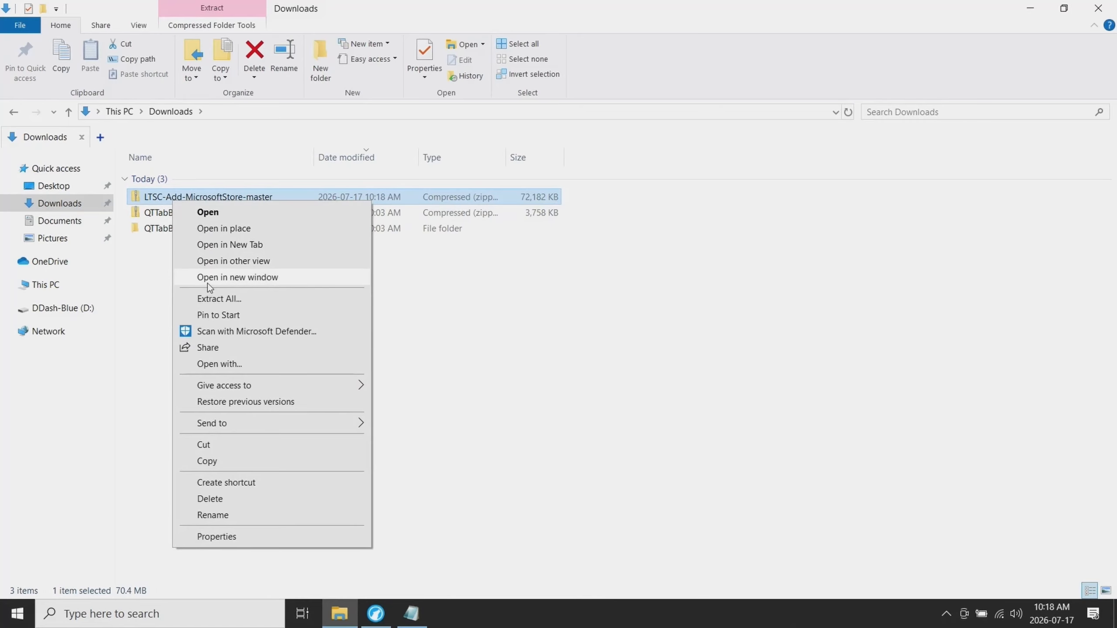
left_click(216, 298)
left_click(672, 458)
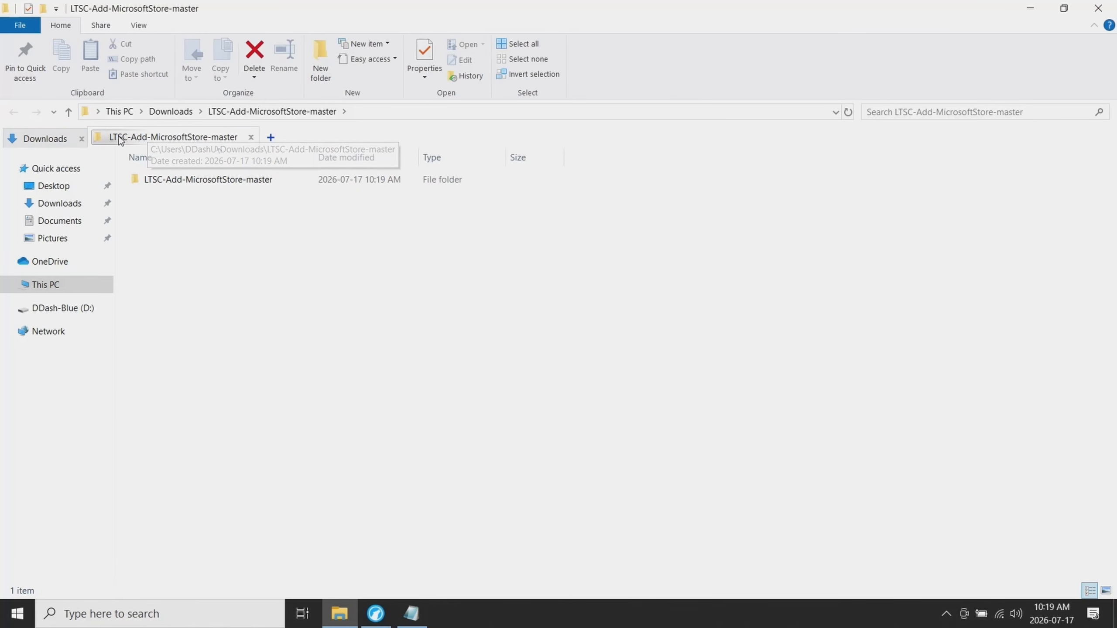
left_click(59, 140)
left_click(158, 139)
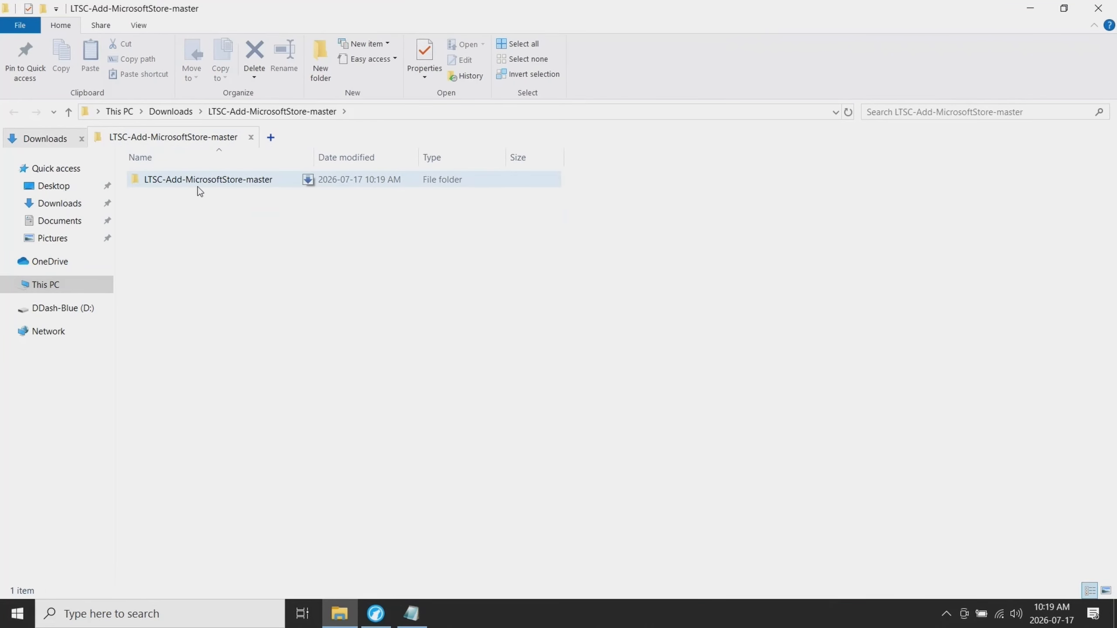
left_click(176, 184)
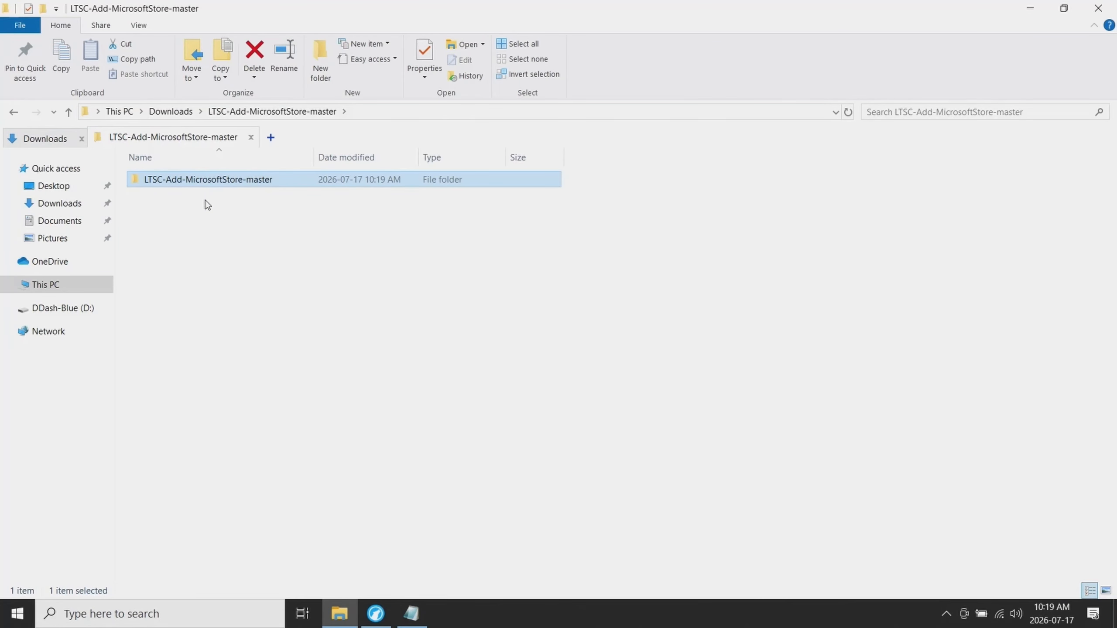
double_click(211, 180)
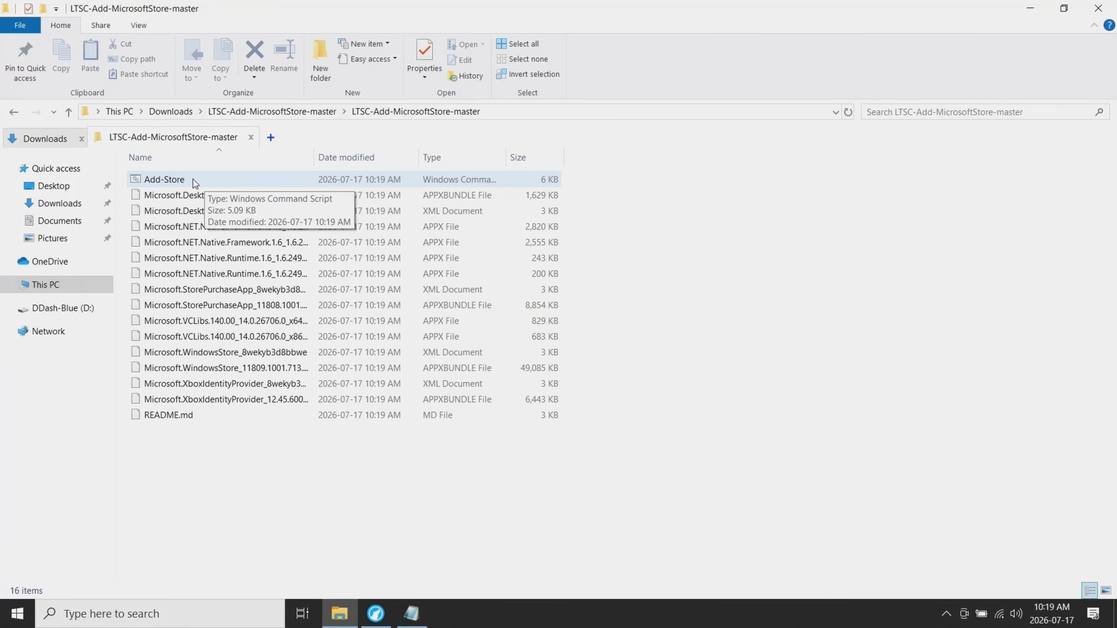
- Run the Add-Store script as administrator, allow it through the security prompts, and exit it once it is done
left_click(200, 179)
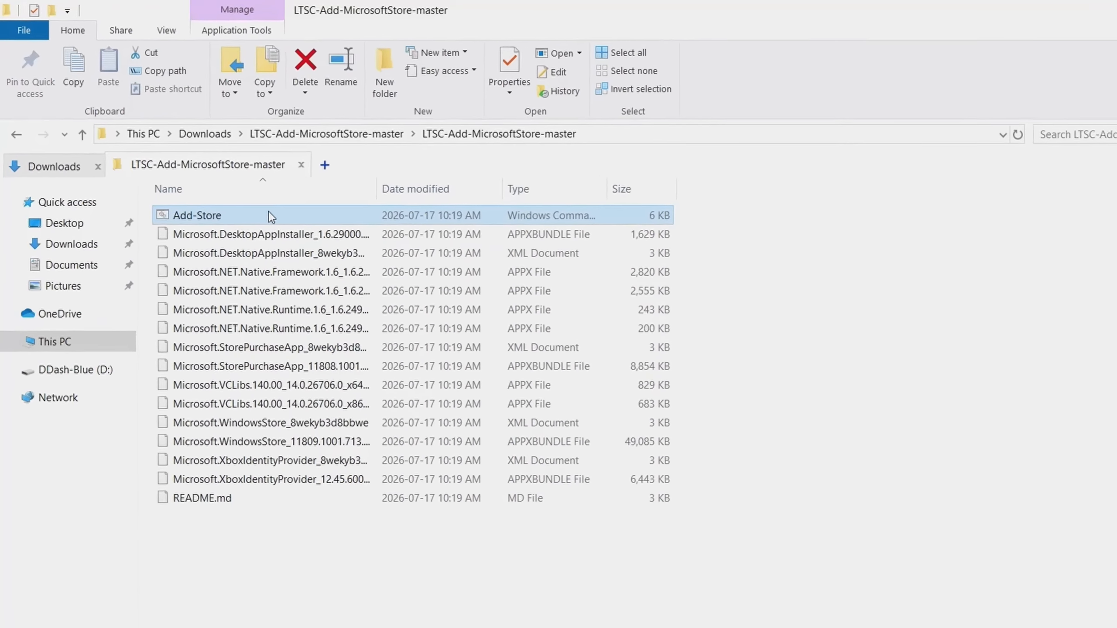
right_click(250, 214)
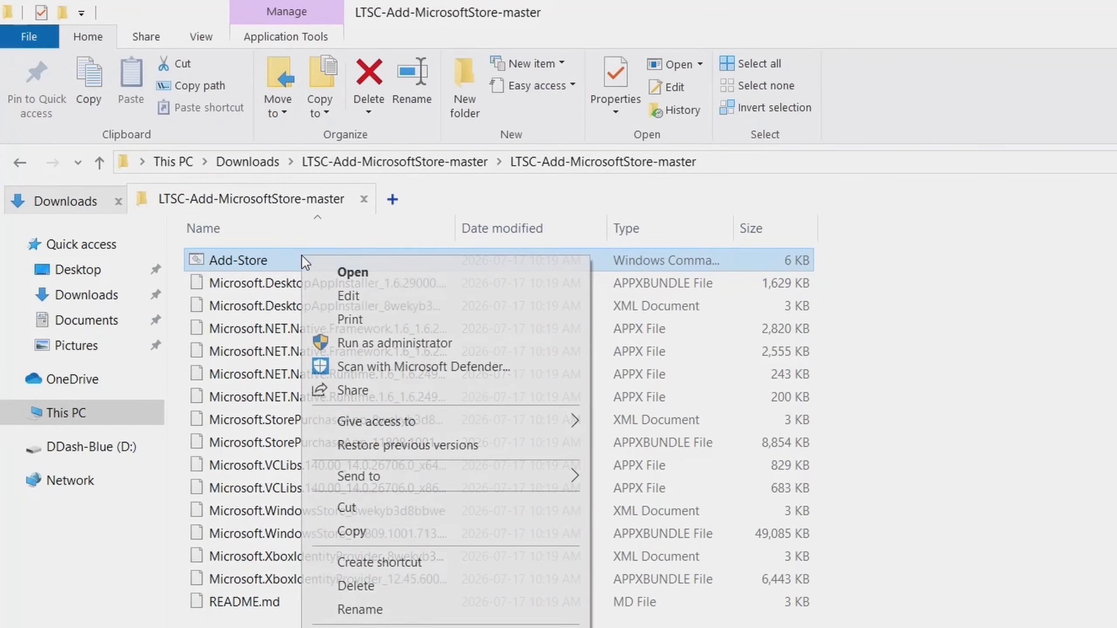
left_click(357, 341)
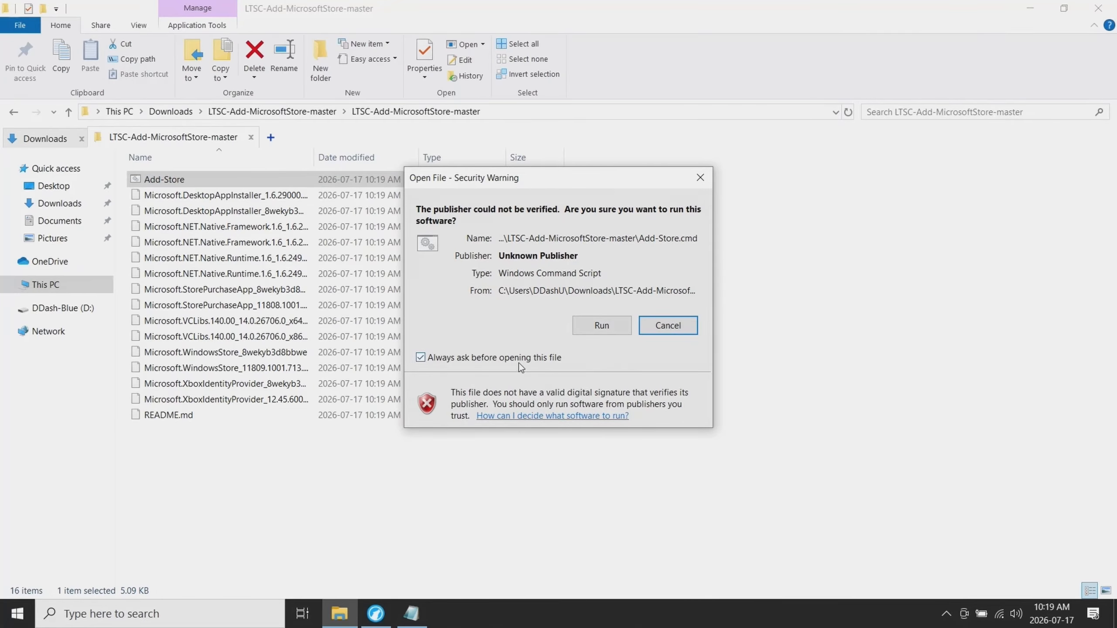
left_click(609, 325)
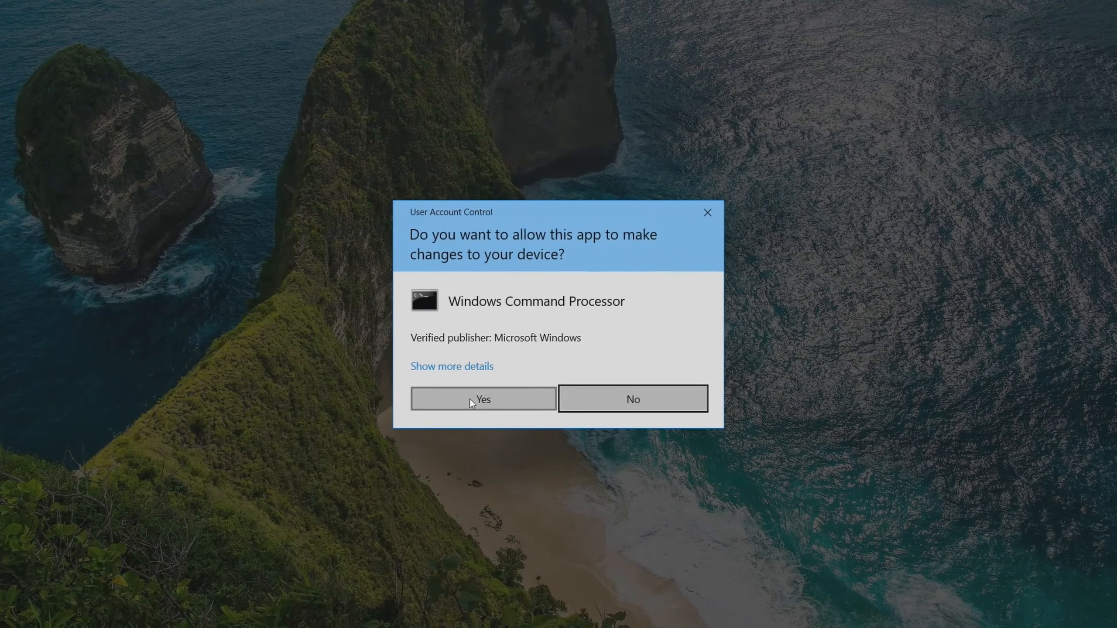
left_click(470, 400)
left_click_drag(365, 27, 545, 28)
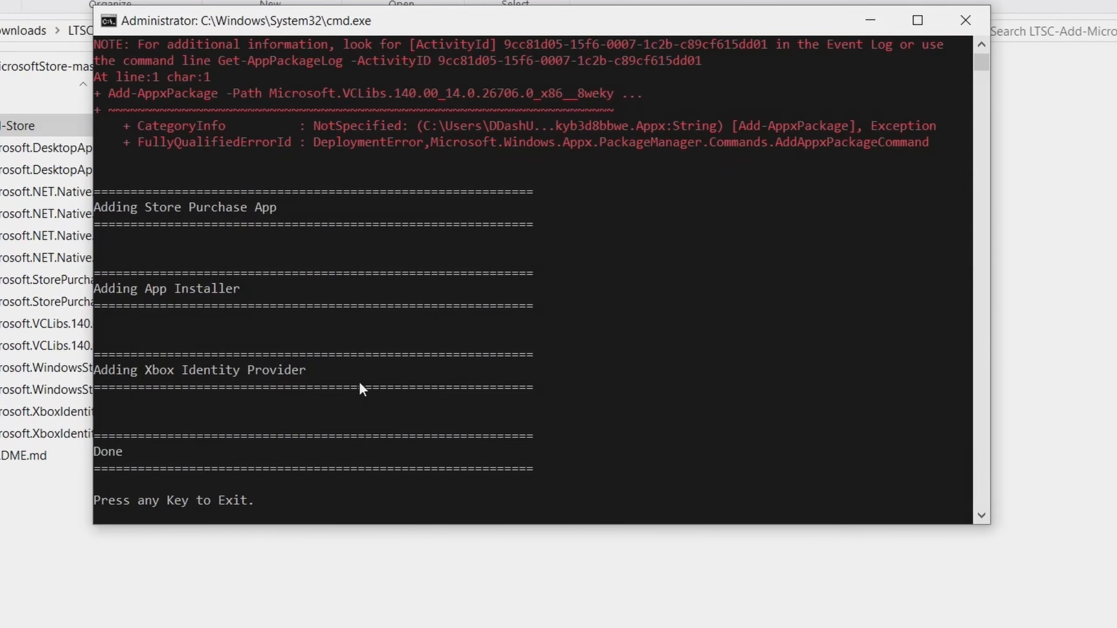
key("Return")
- Open the Microsoft Store through Windows search and update it
left_click(151, 619)
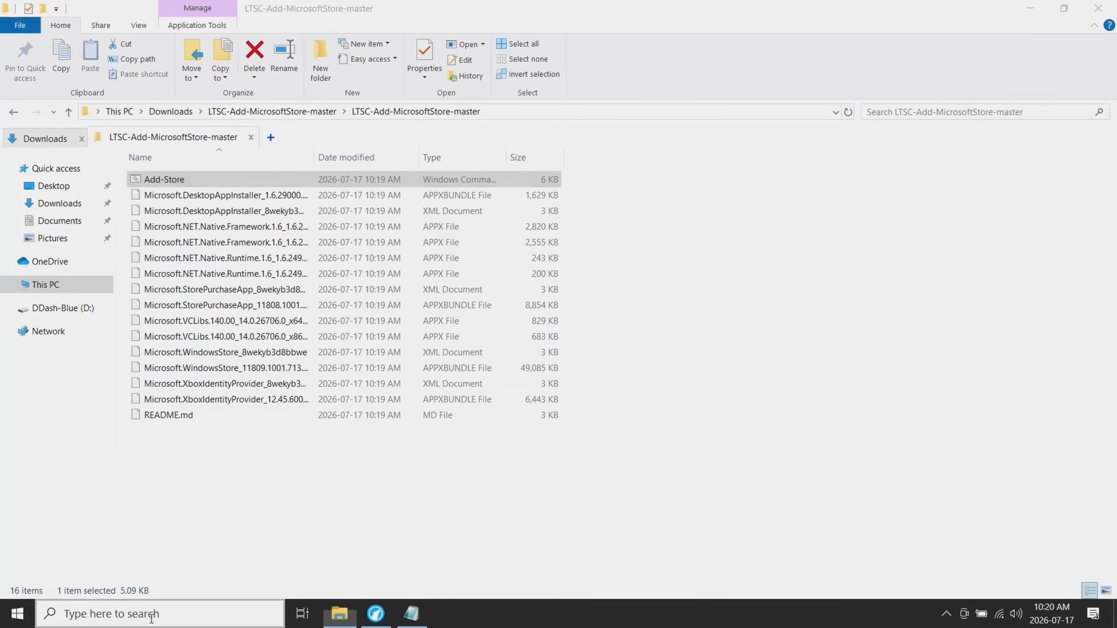
type("mic")
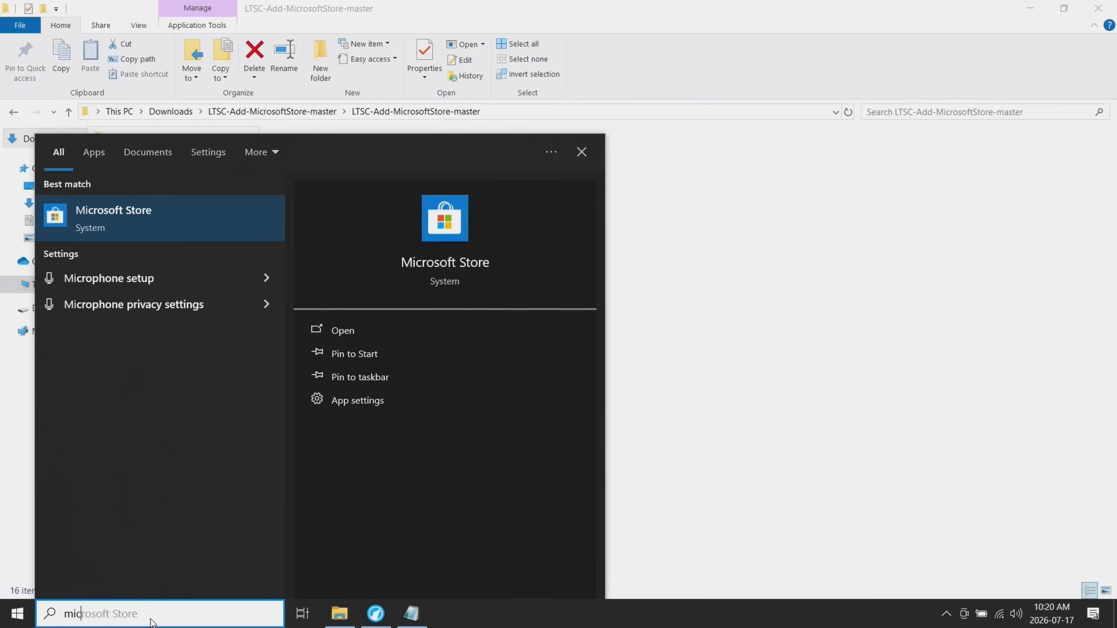
key("Return")
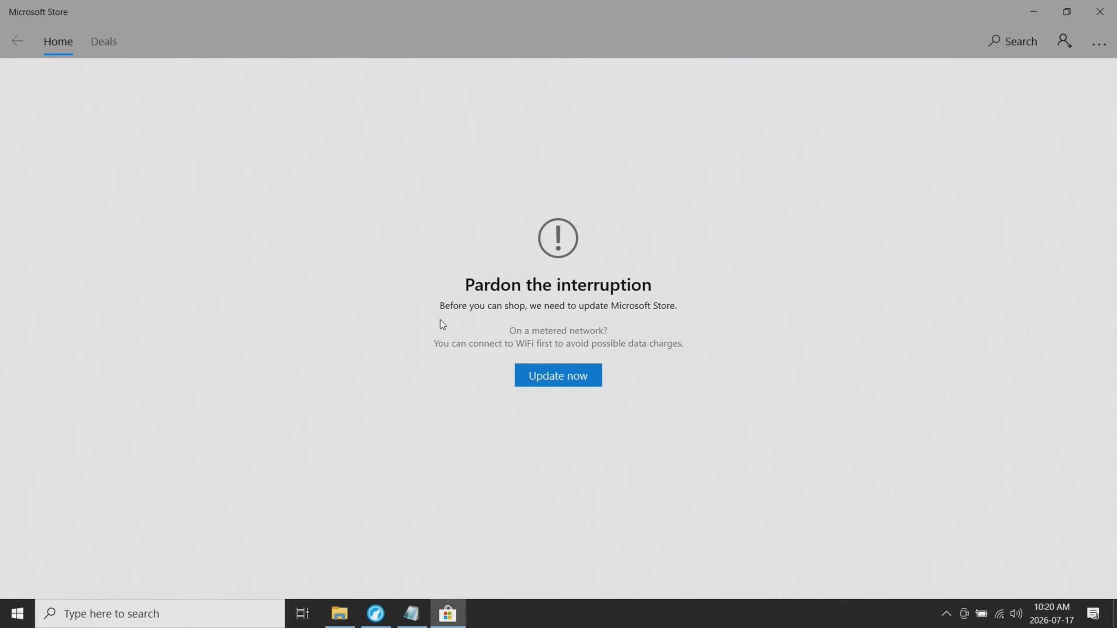
left_click(560, 383)
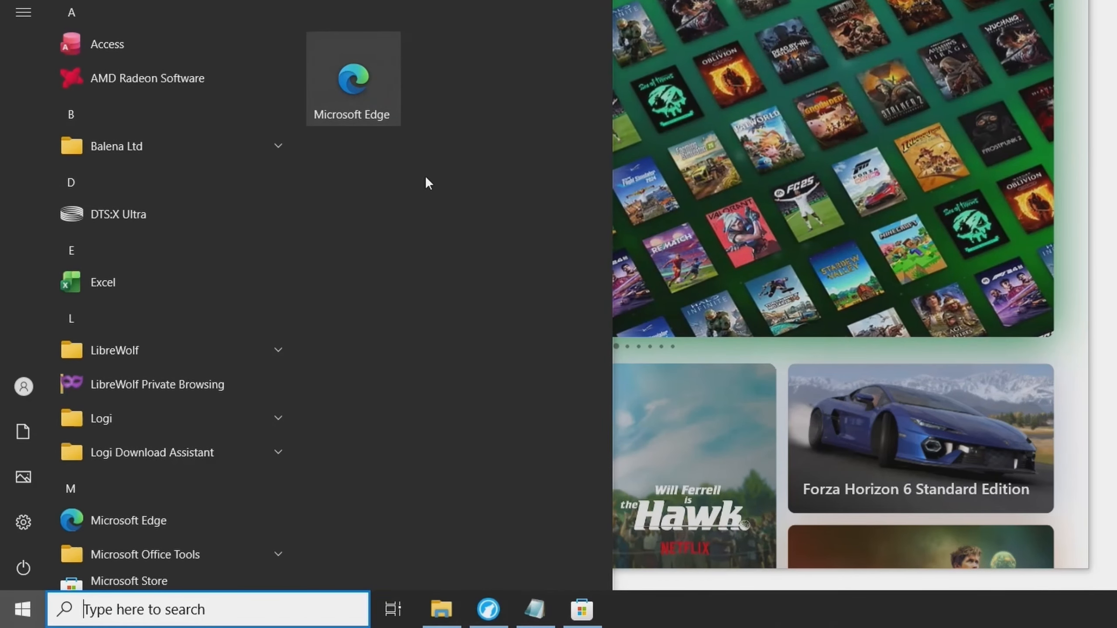
- Unpin Microsoft Edge from Start and look through the list of installed apps
right_click(348, 70)
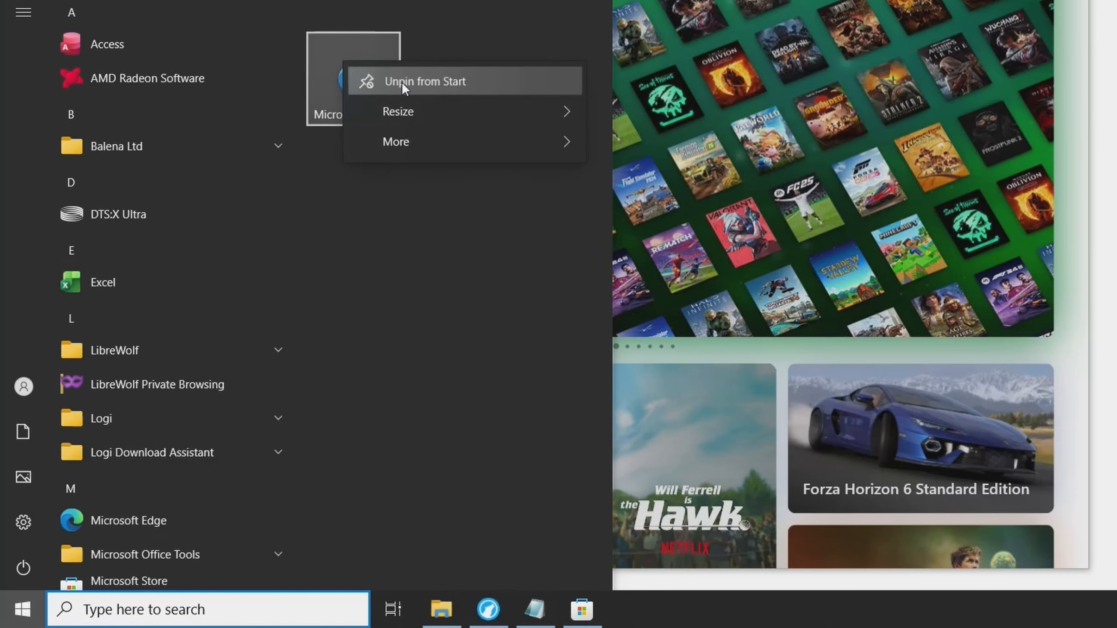
left_click(402, 83)
left_click(19, 618)
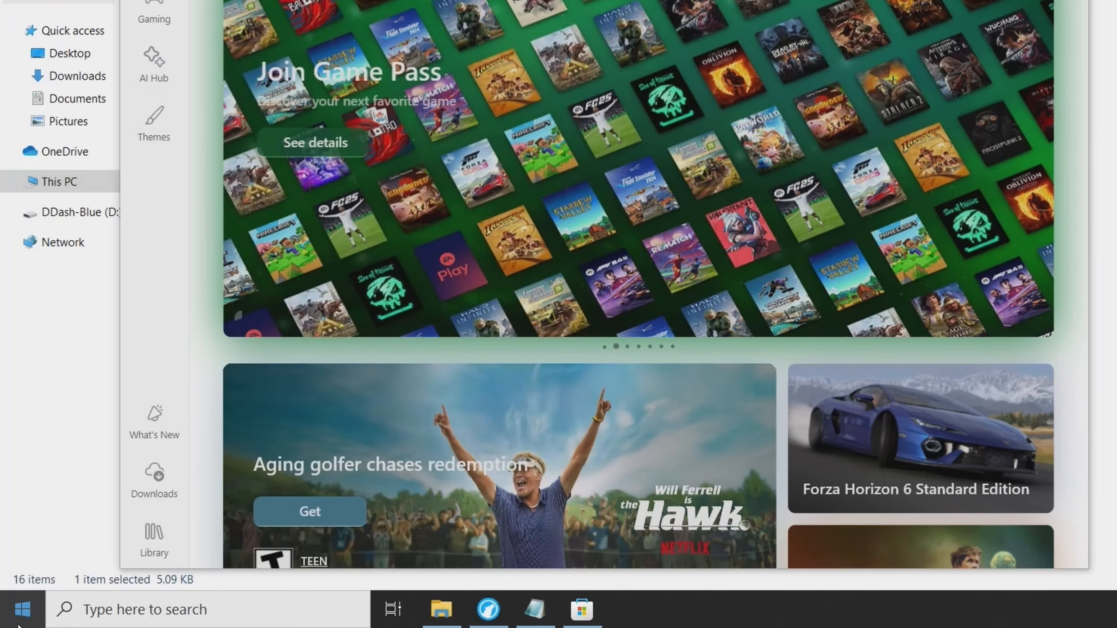
left_click(18, 620)
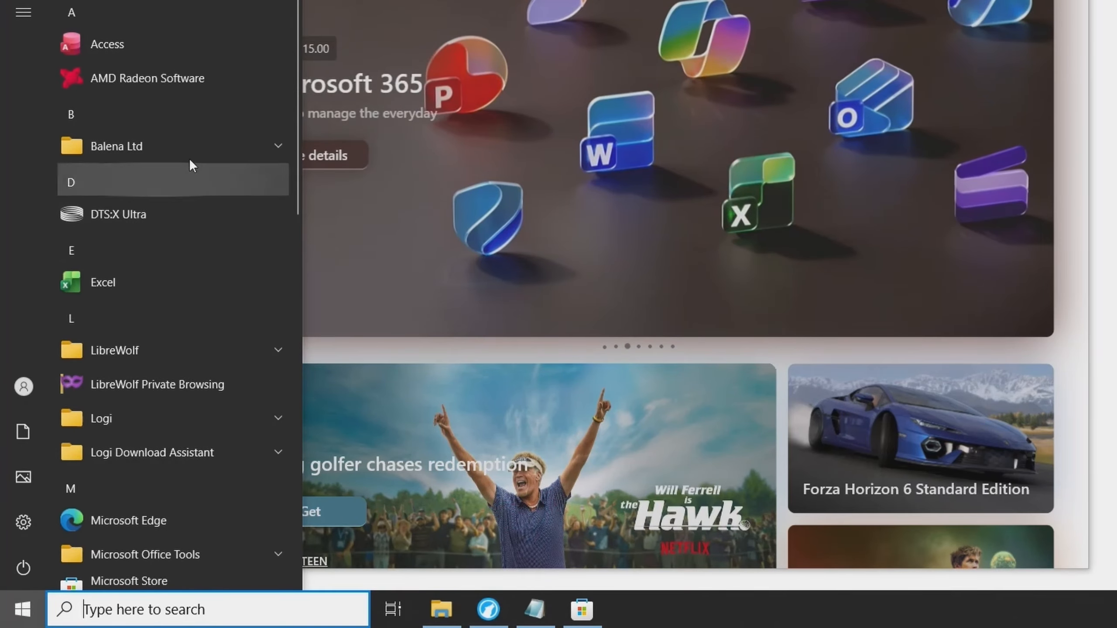
scroll(161, 554, "down", 10)
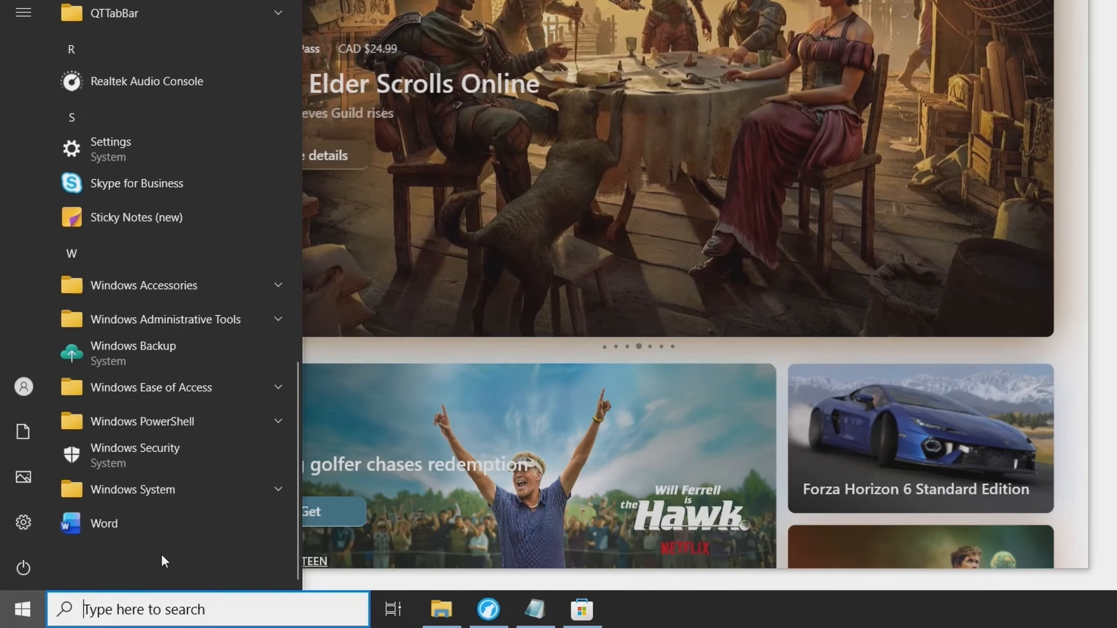
scroll(164, 561, "up", 10)
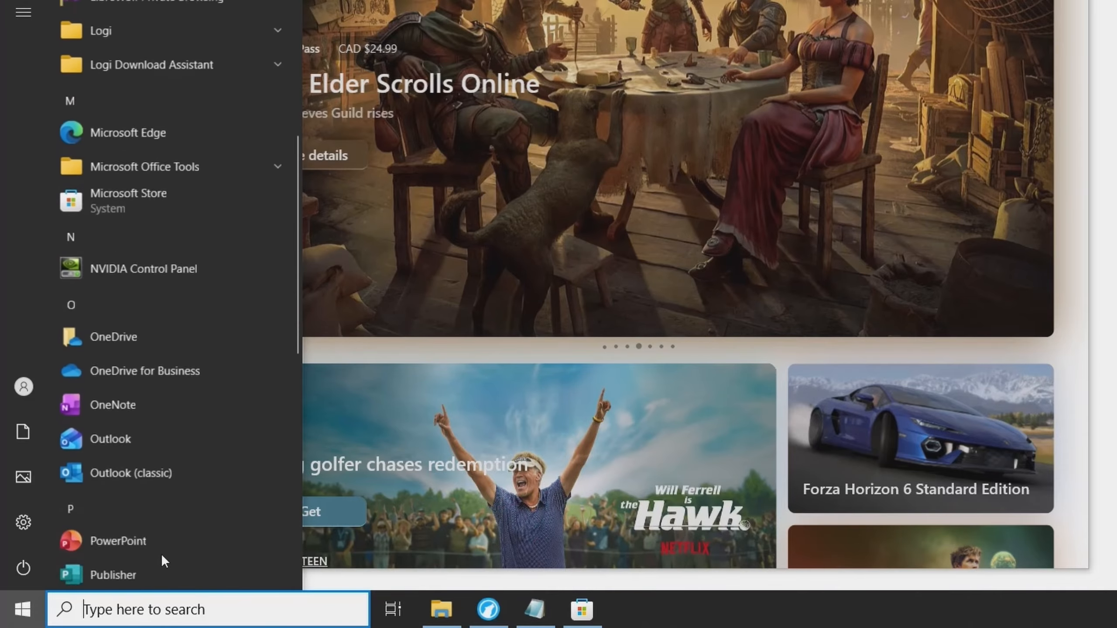
scroll(160, 553, "up", 1)
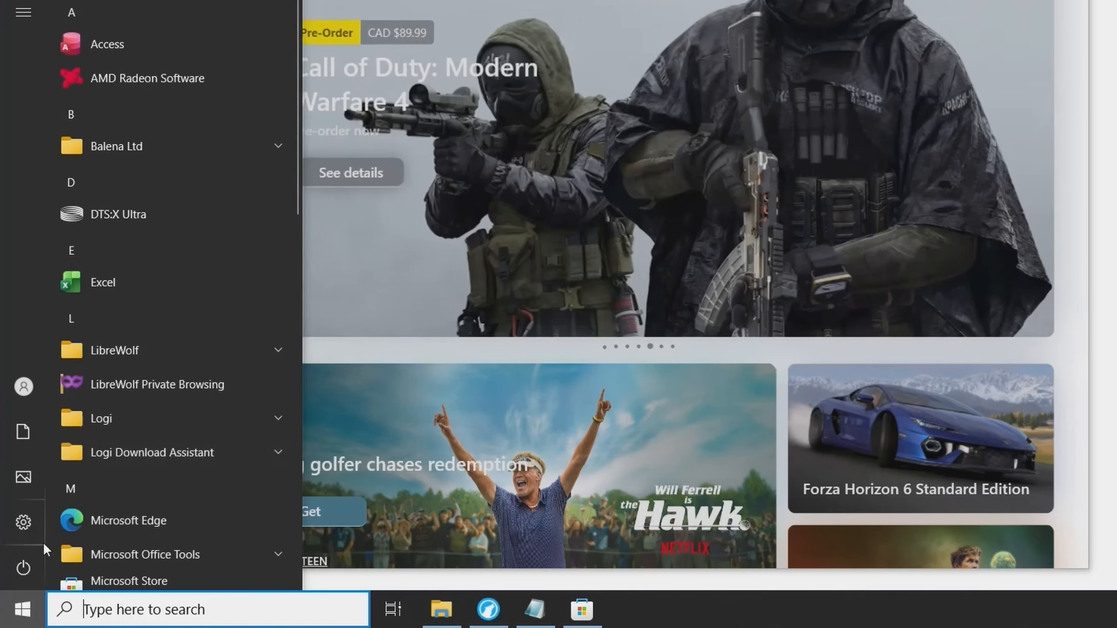
left_click(23, 610)
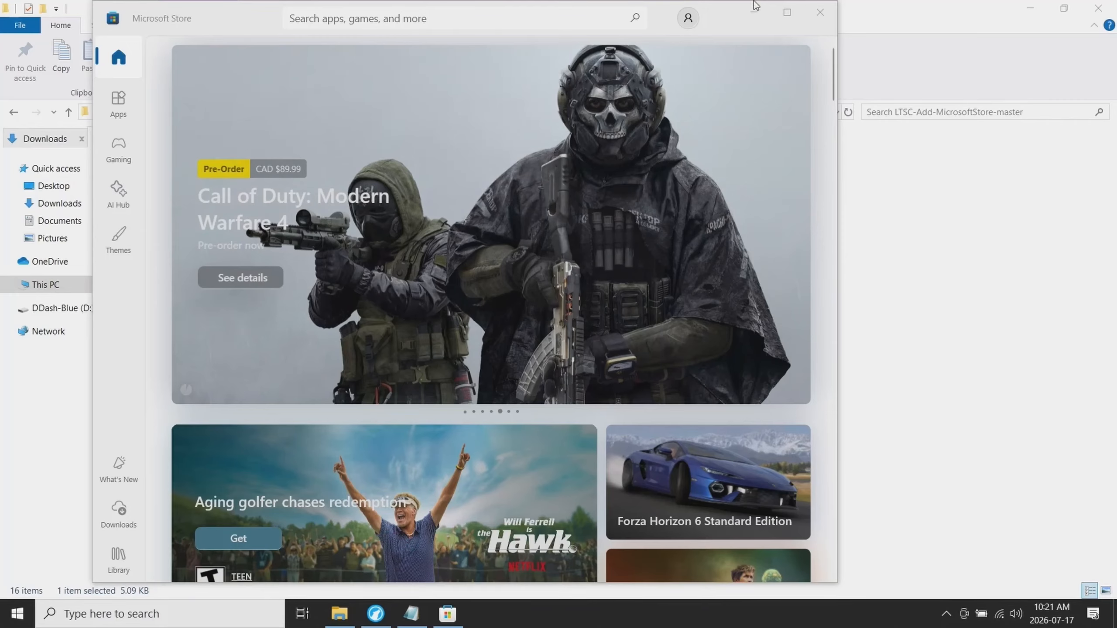
- Maximize the Microsoft Store window and look through the app and game recommendations on its home page
left_click(787, 11)
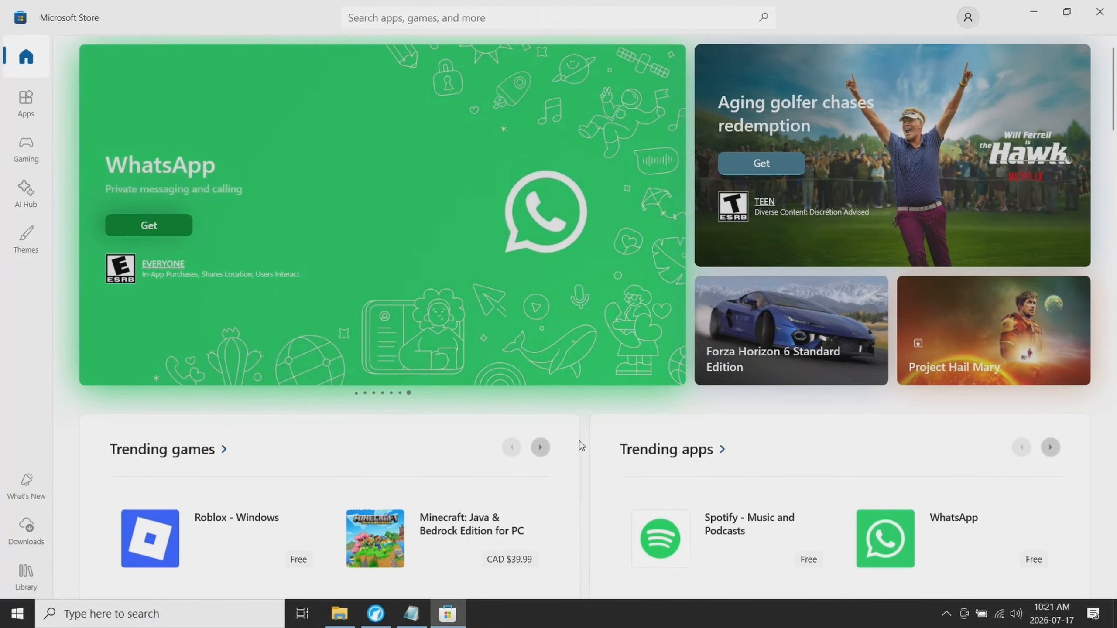
scroll(580, 441, "down", 6)
scroll(579, 440, "down", 15)
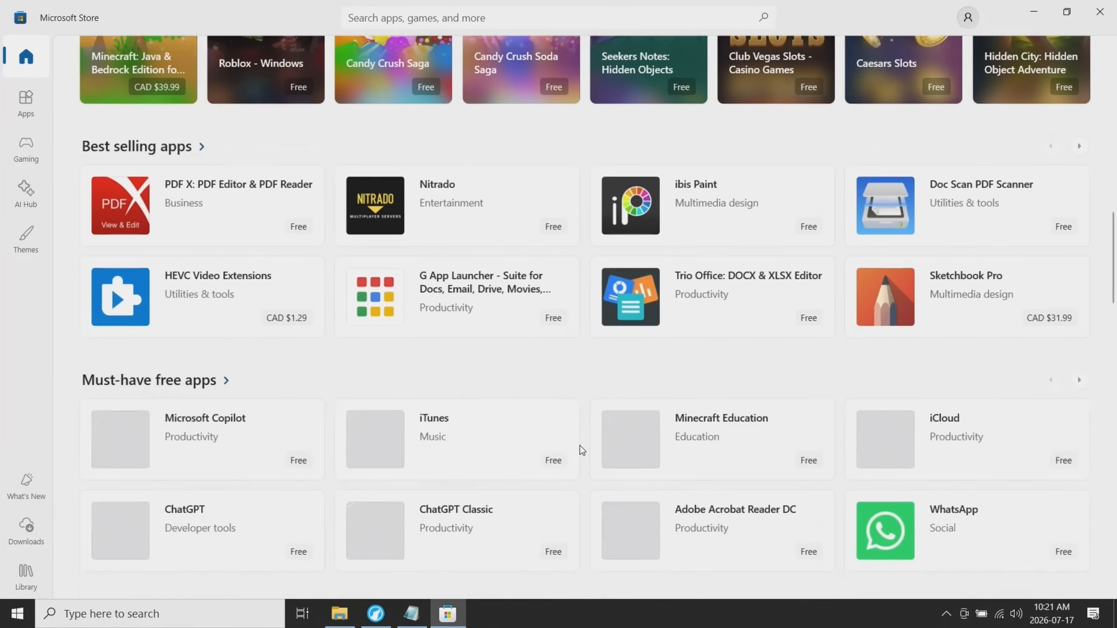
scroll(581, 450, "down", 8)
scroll(581, 450, "up", 8)
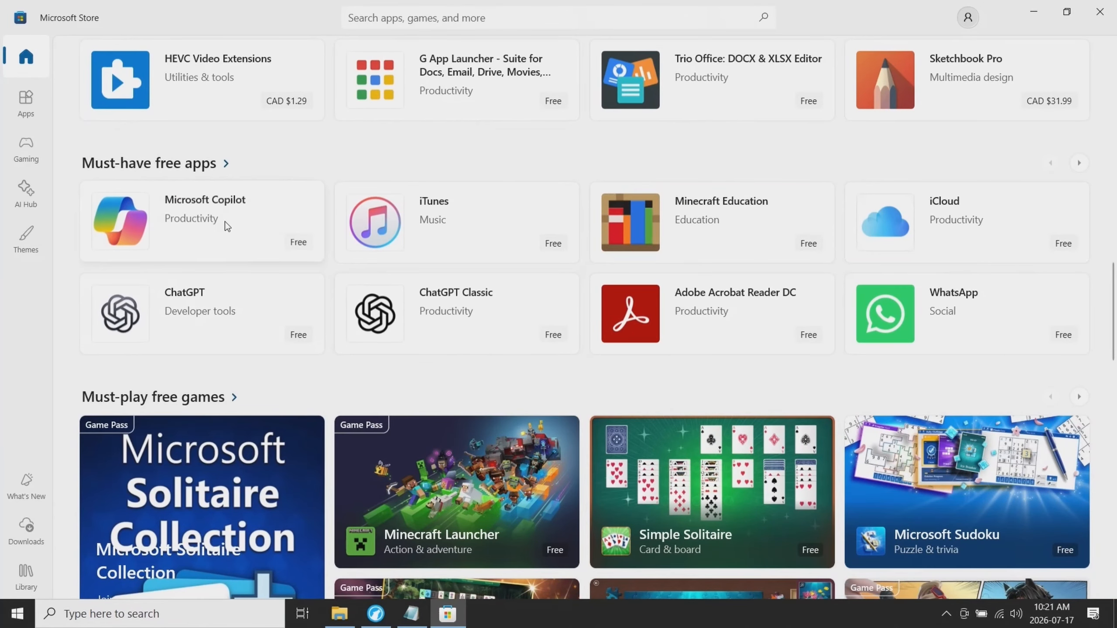
scroll(590, 449, "up", 15)
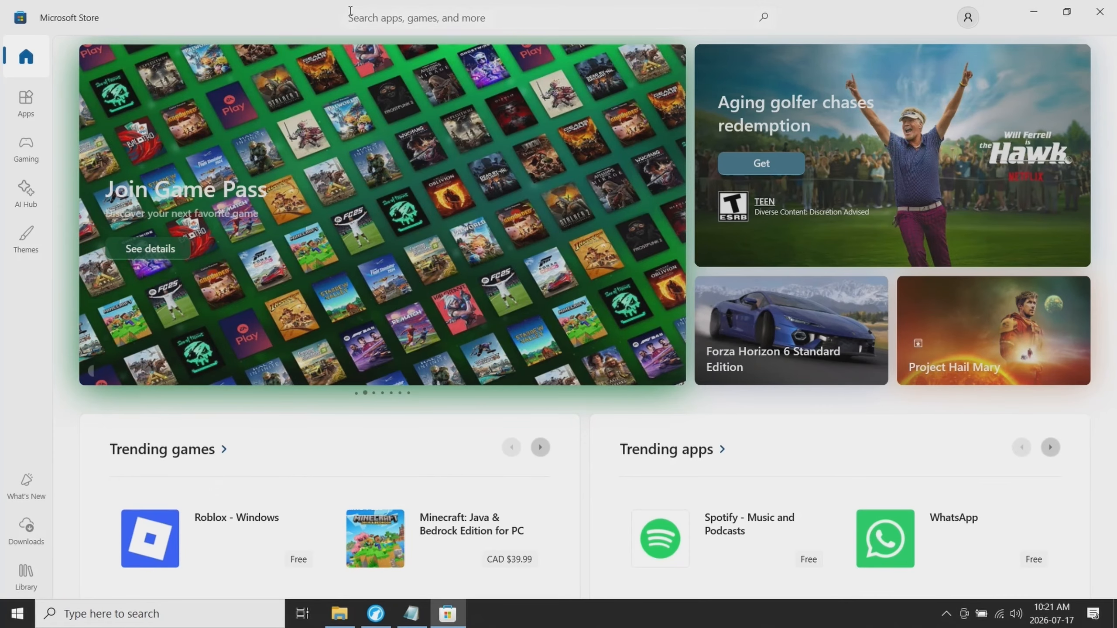
- Search the Microsoft Store for "wintoys" and install the Wintoys app from its page
left_click(365, 19)
type("win")
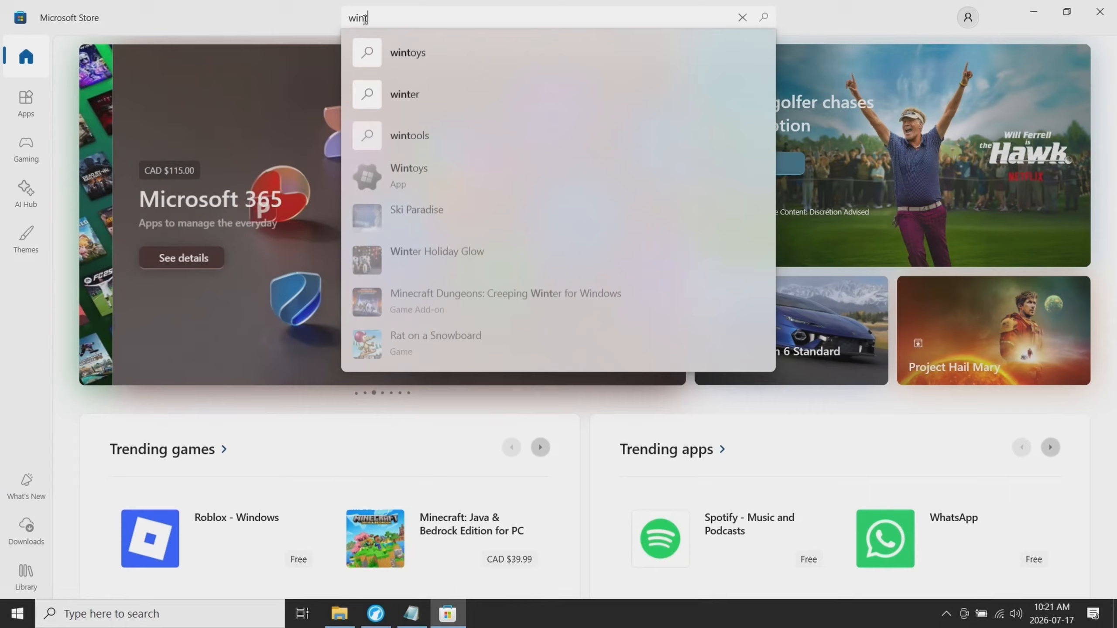
left_click(409, 52)
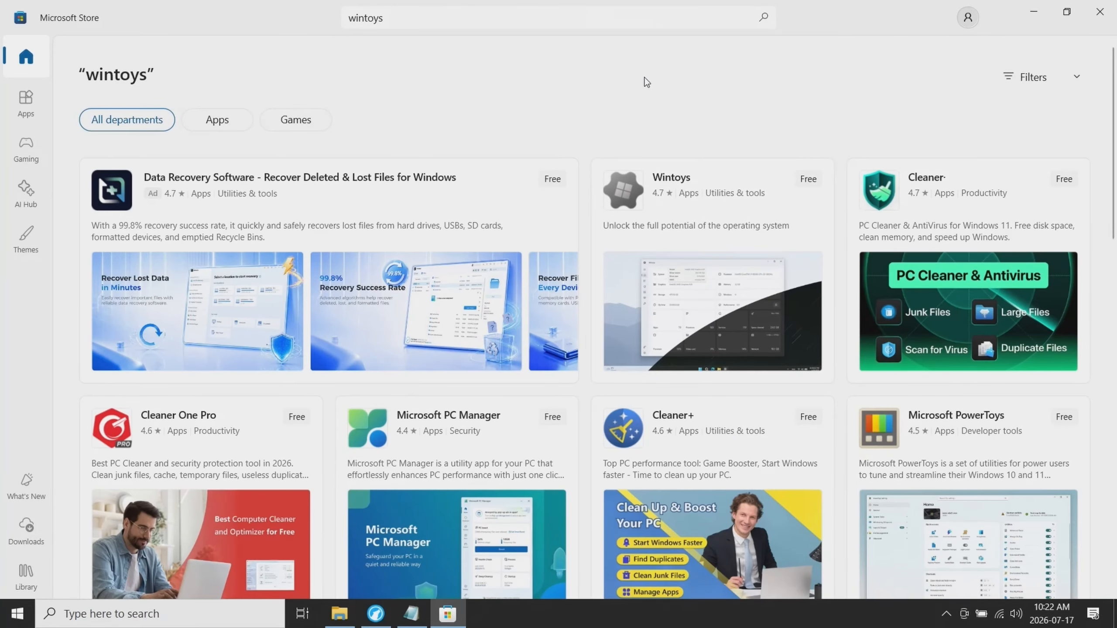
left_click(668, 180)
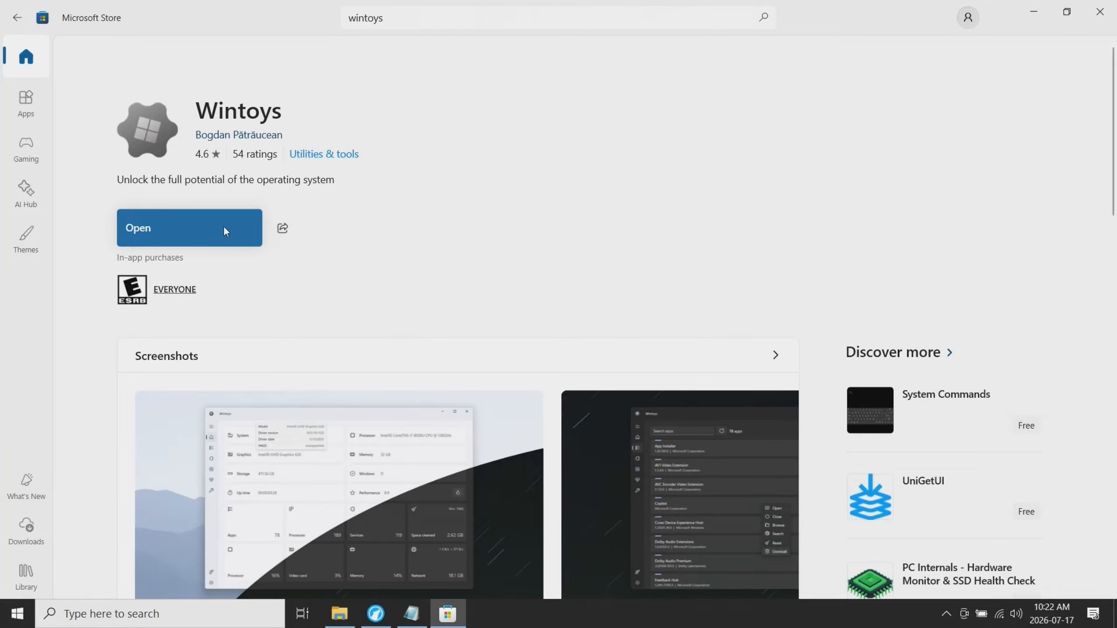
- Launch Wintoys, continue past its welcome screen with "take control of your system", and maximize its window
left_click(225, 227)
left_click(514, 407)
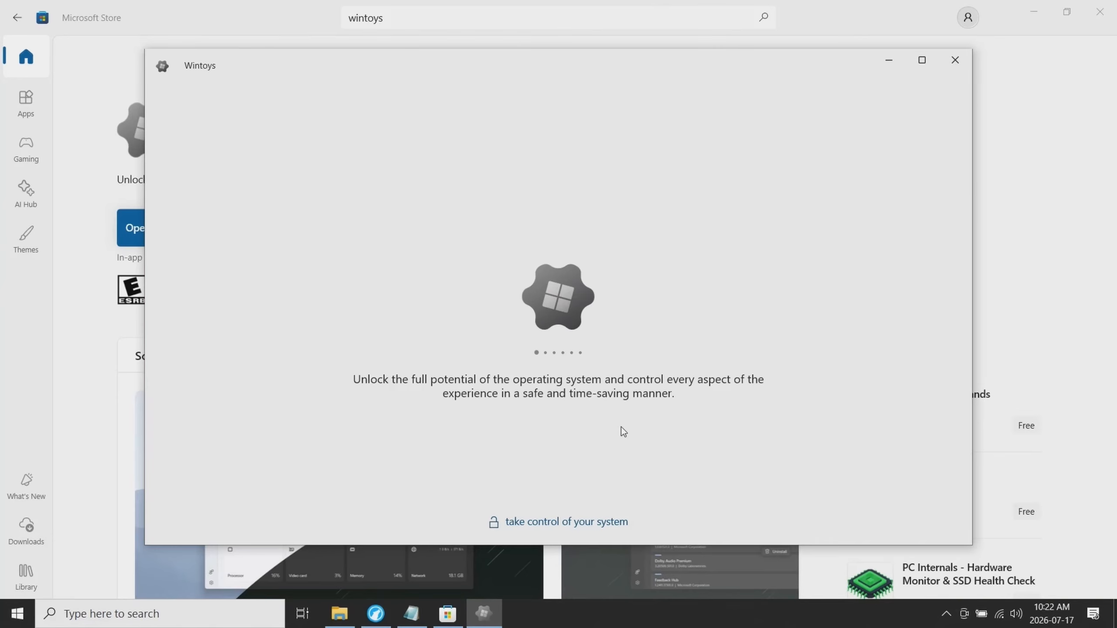
mouse_move(577, 338)
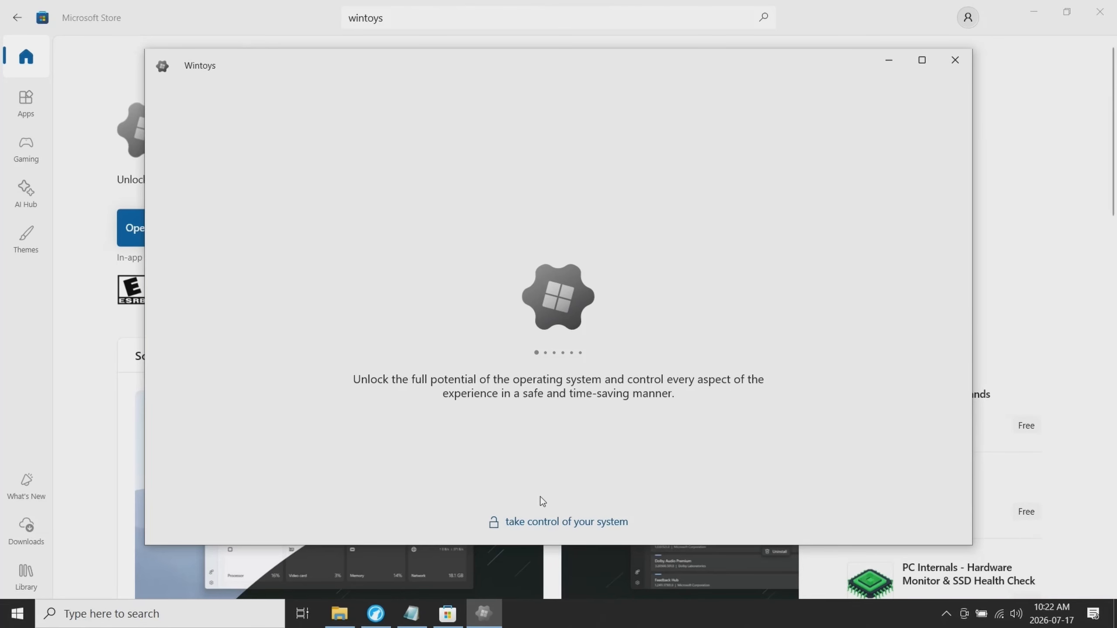
left_click(556, 523)
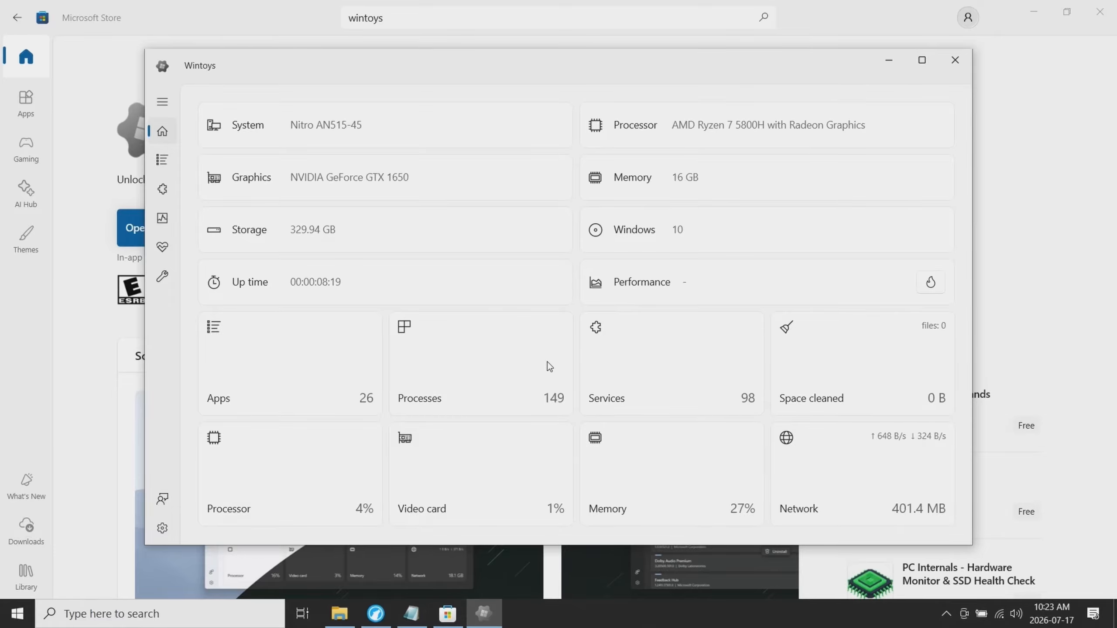
left_click(922, 61)
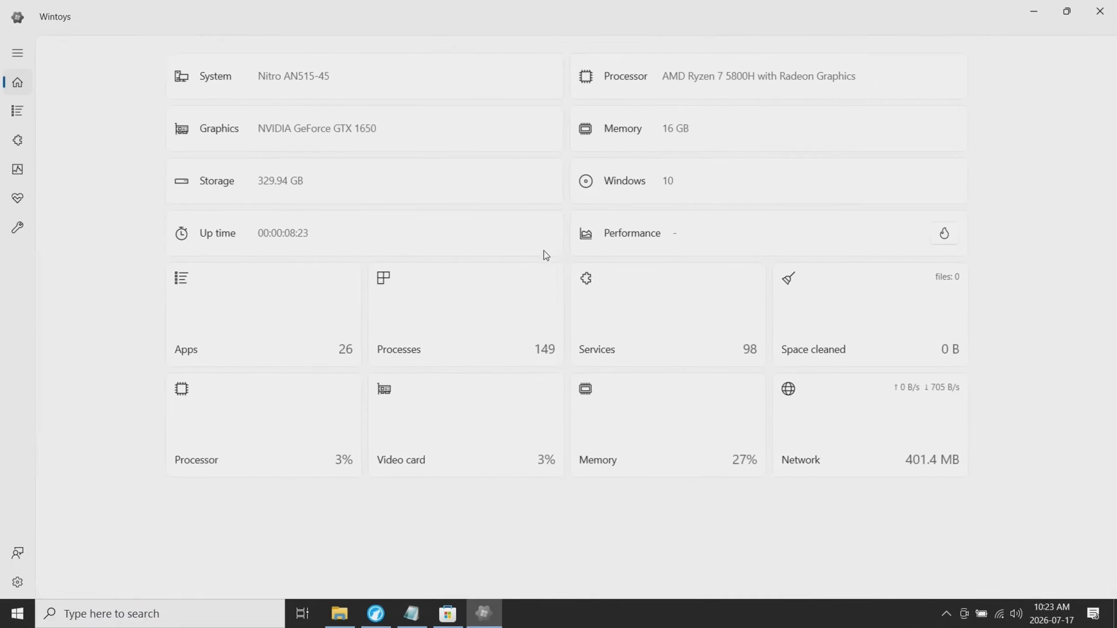